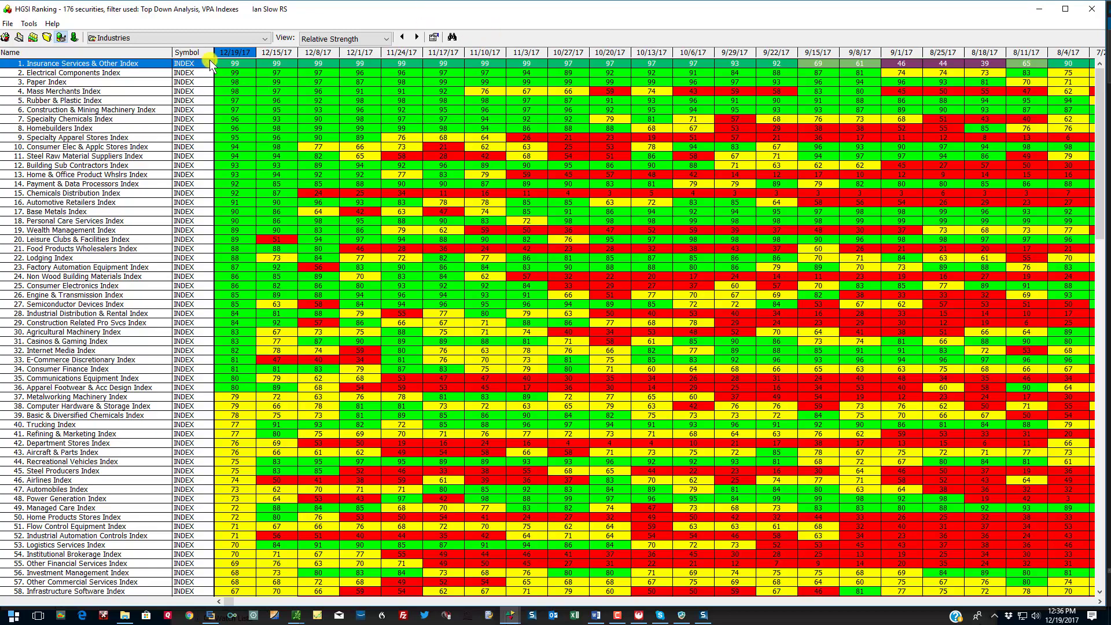
# Check the relative strength type in the ranking options and accept Ian Slow Relative Strength.
pyautogui.click(434, 36)
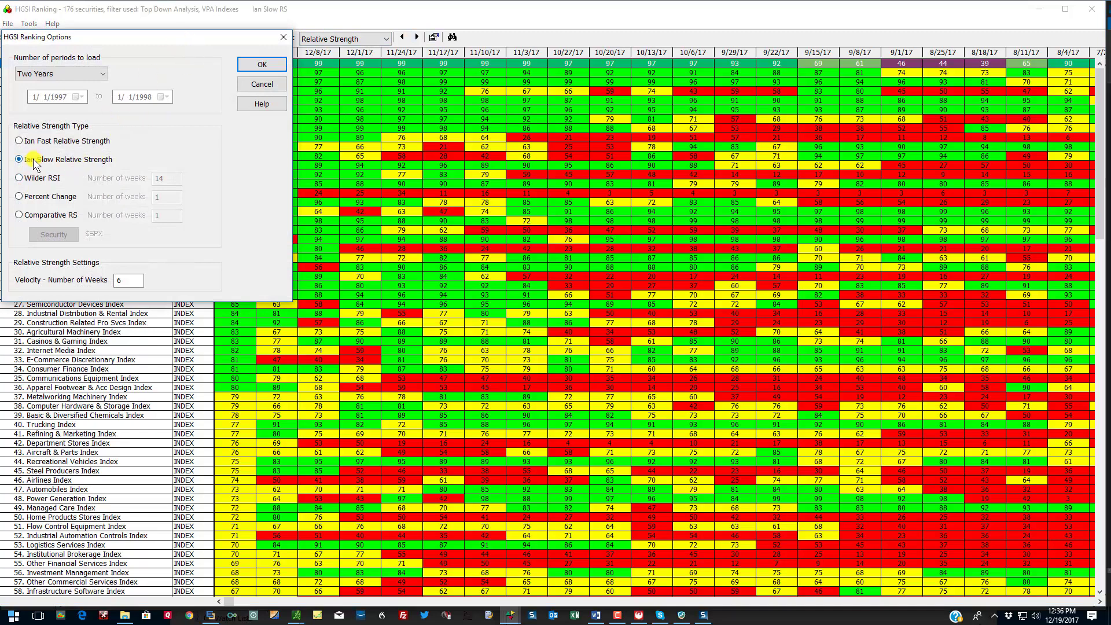
pyautogui.click(261, 59)
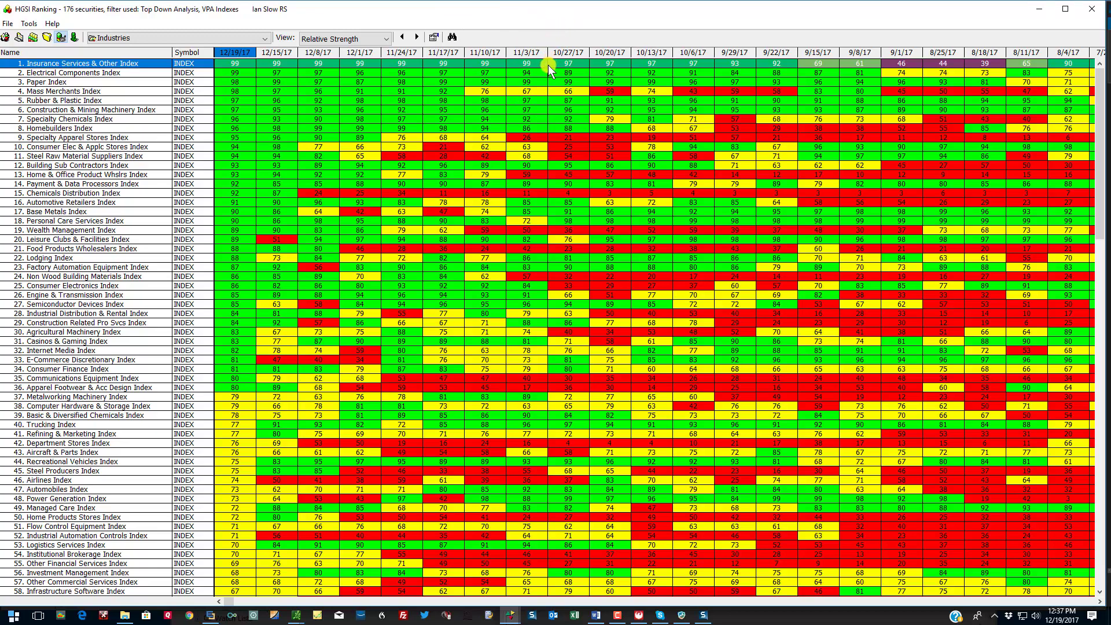
# Open the chart of the Insurance Services & Other Index, widen its window and return to the ranking.
pyautogui.doubleClick(512, 61)
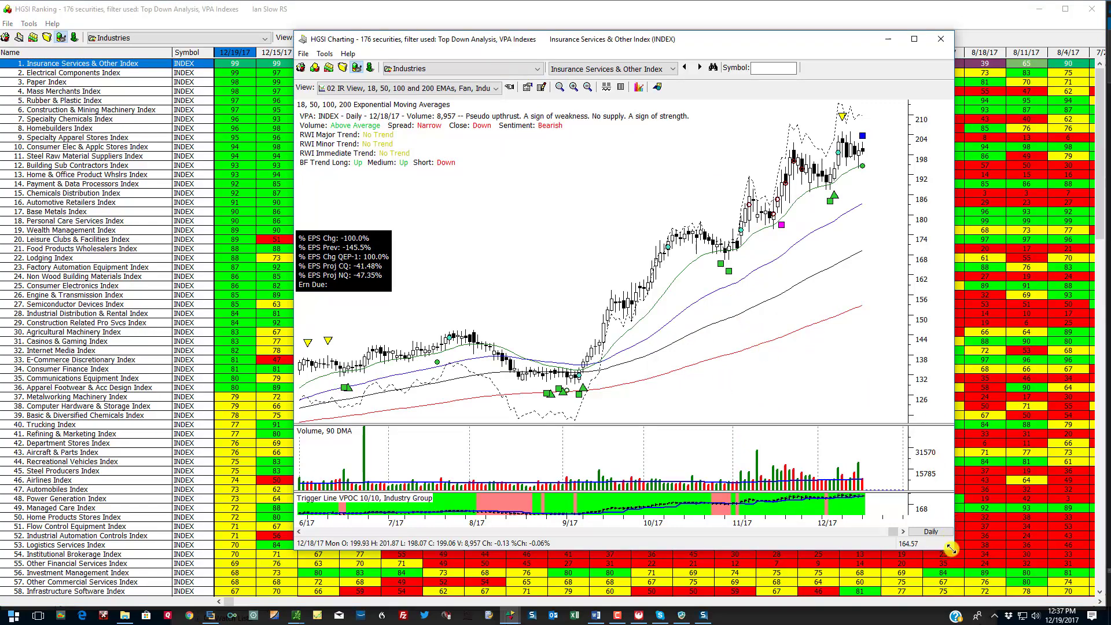
pyautogui.moveTo(952, 549); pyautogui.dragTo(1037, 524)
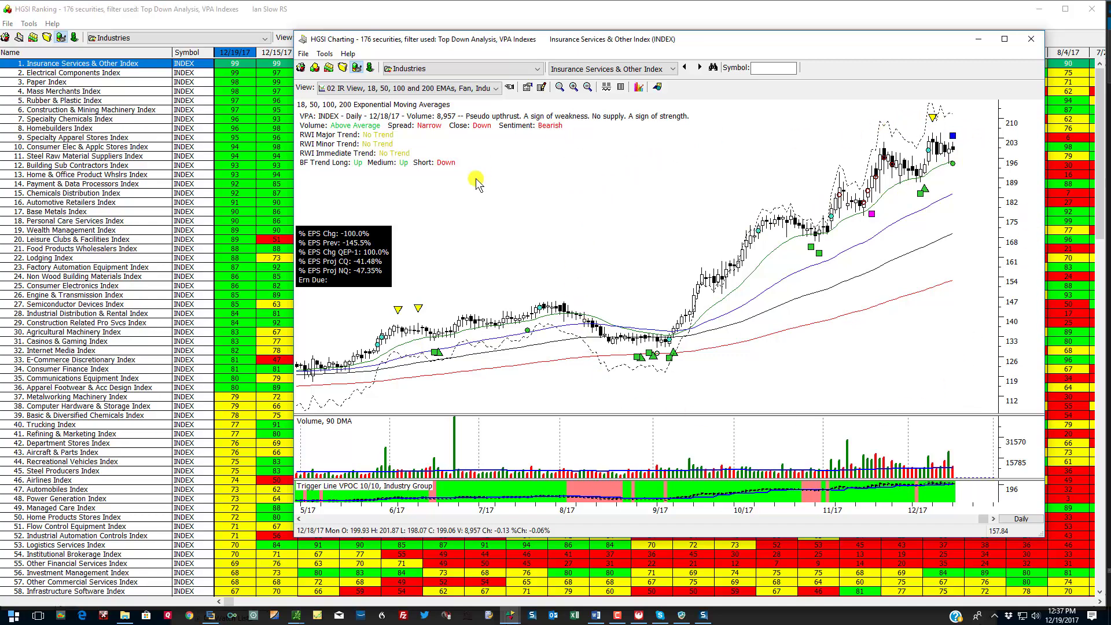
pyautogui.click(203, 61)
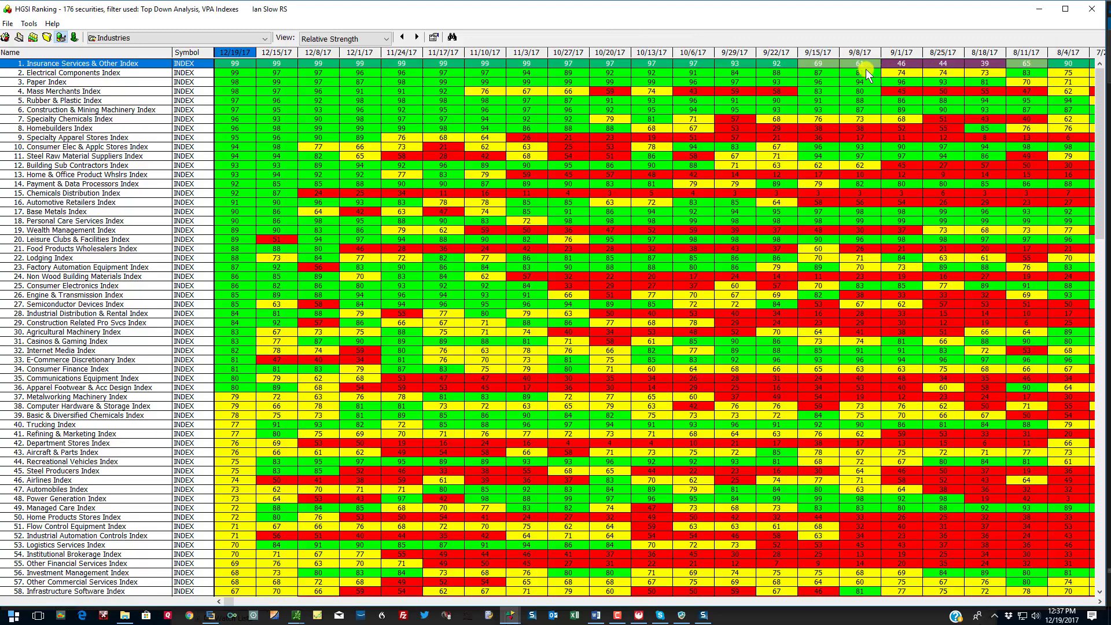
# Examine the Electrical Components and Insurance Services ranking rows, reopen the Insurance Services & Other chart and return to the ranking.
pyautogui.click(907, 75)
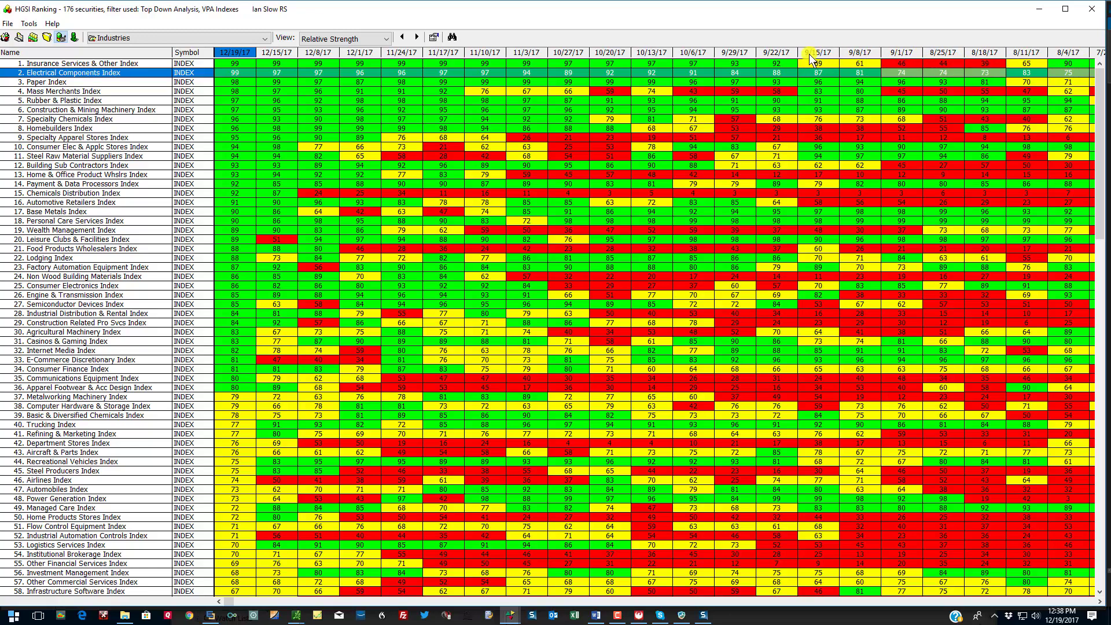
pyautogui.click(780, 63)
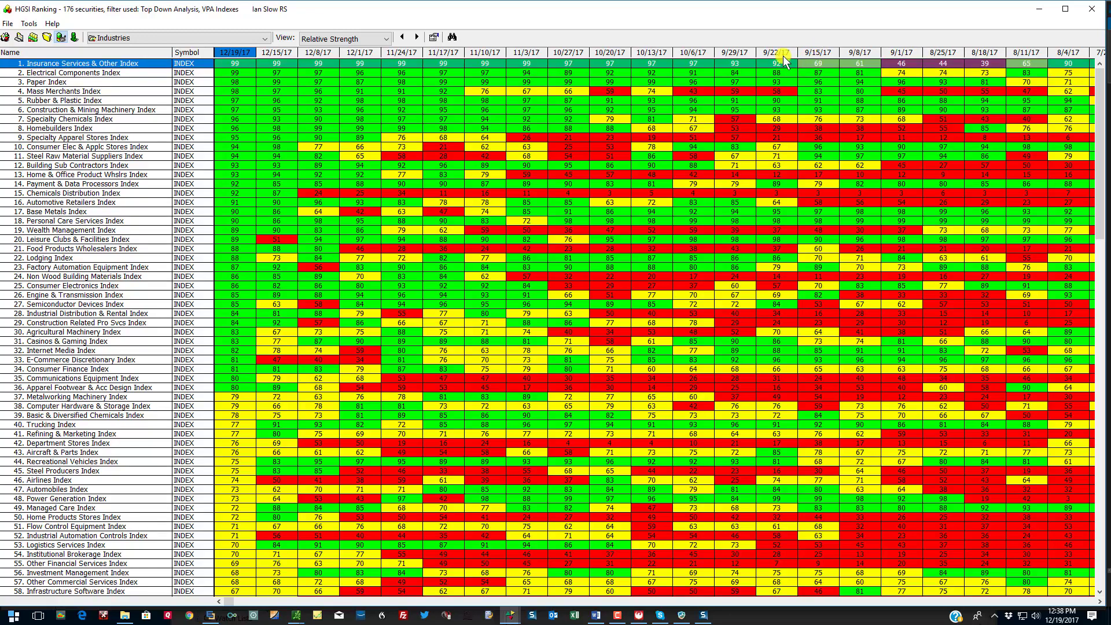
pyautogui.doubleClick(779, 63)
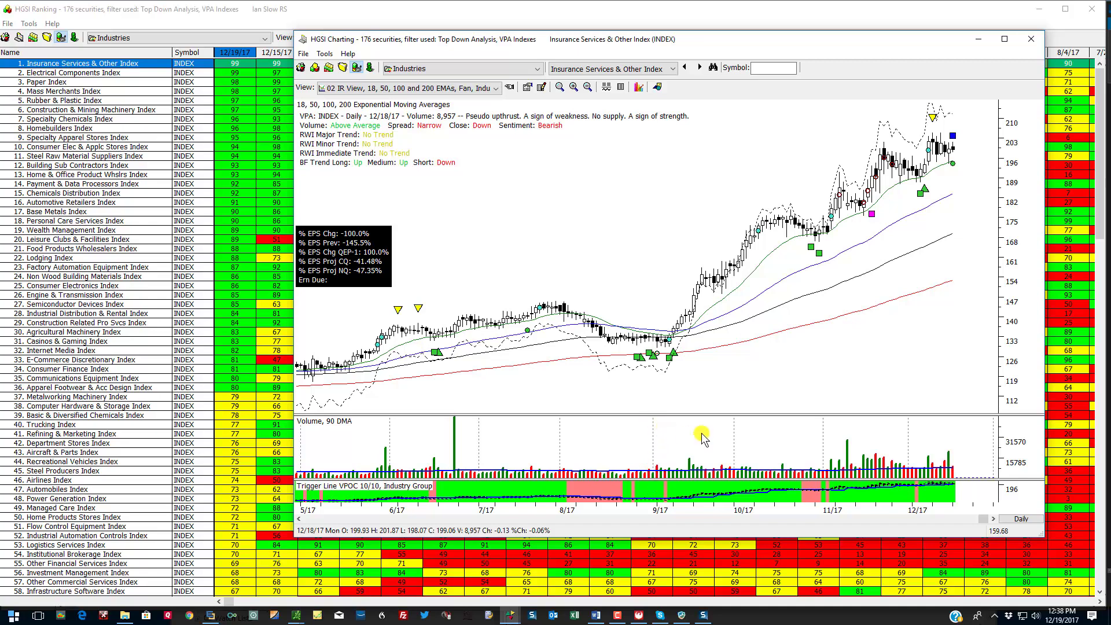
pyautogui.click(234, 64)
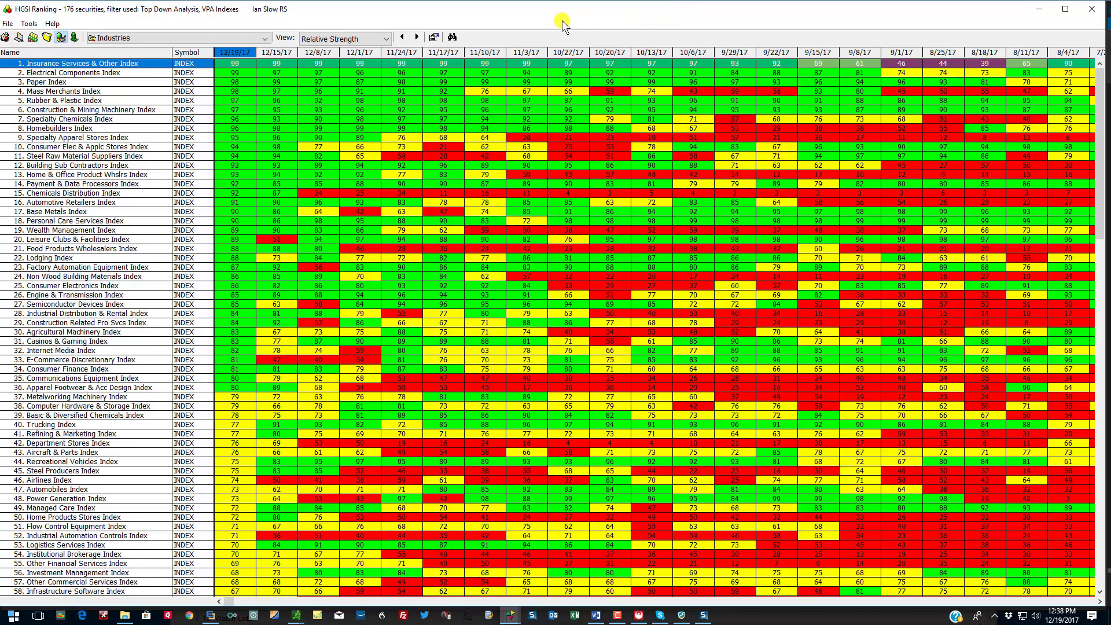
# Show the industries in the warehouse with the 01Top Down Analysis, VPA Scorecard Trends Combo view, starting at the first row.
pyautogui.click(36, 37)
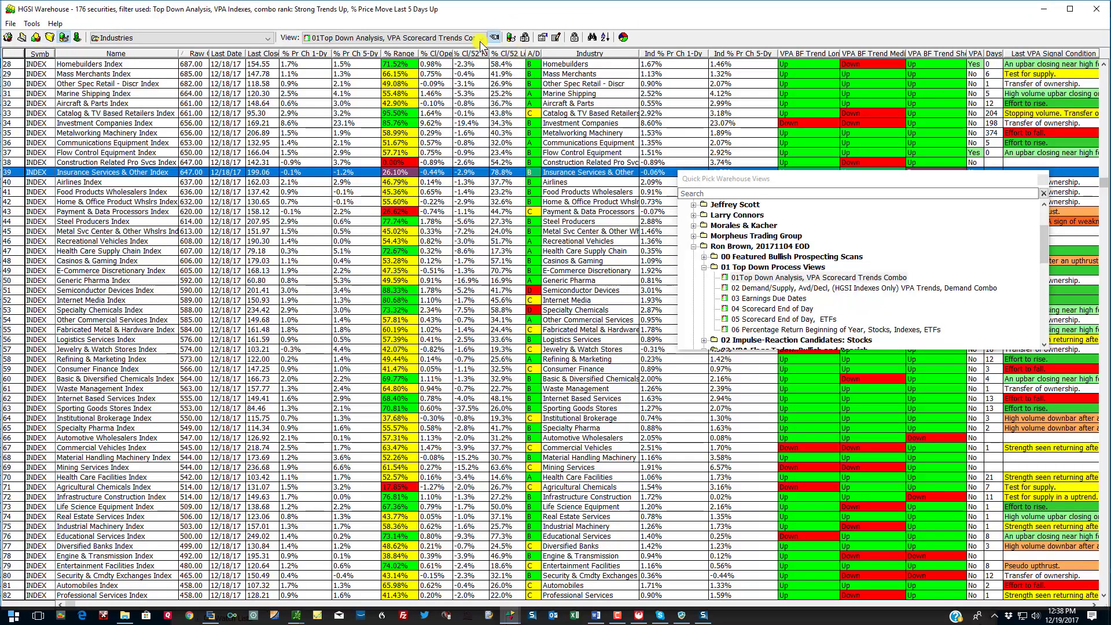
pyautogui.click(817, 278)
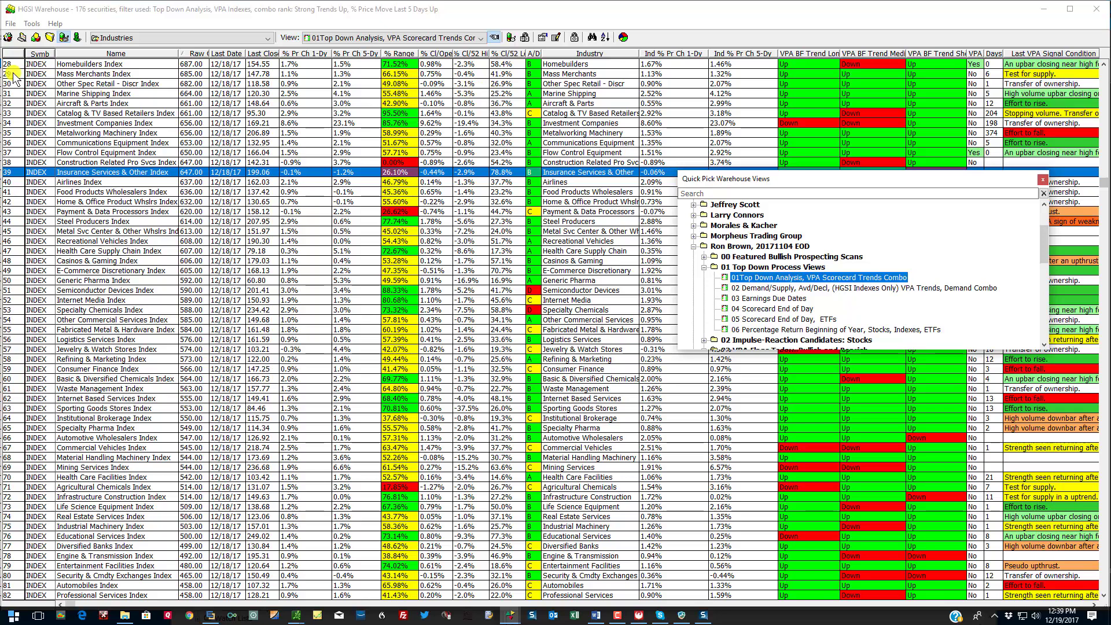
pyautogui.click(10, 53)
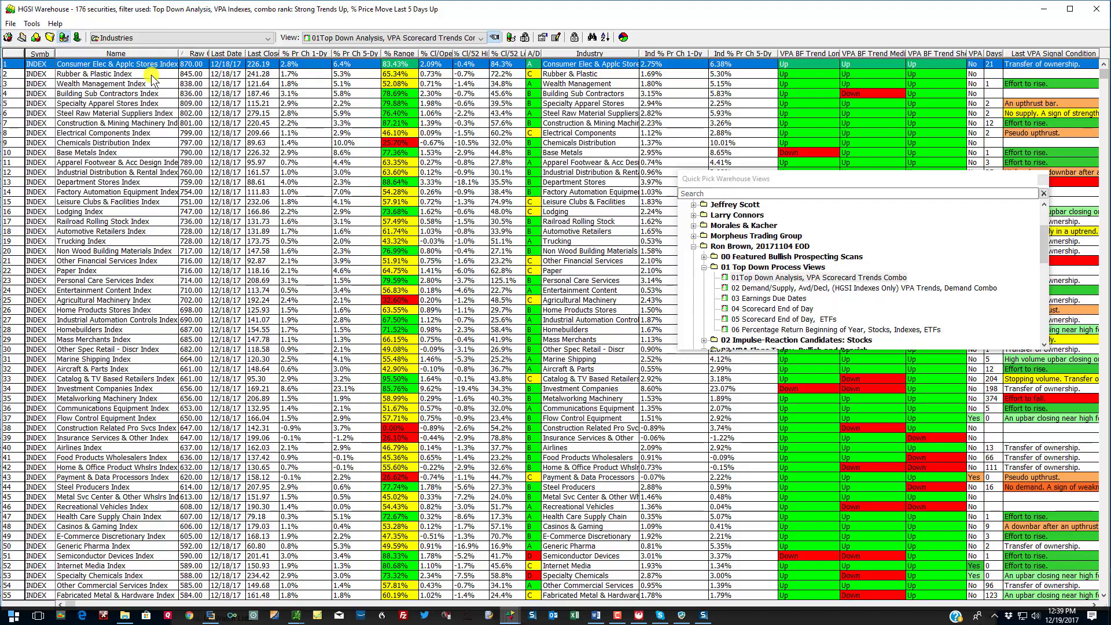
# Step through the highest-ranked warehouse industries and return to the Consumer Elec & Applc Stores Index.
pyautogui.press('Down')
pyautogui.press('Down')
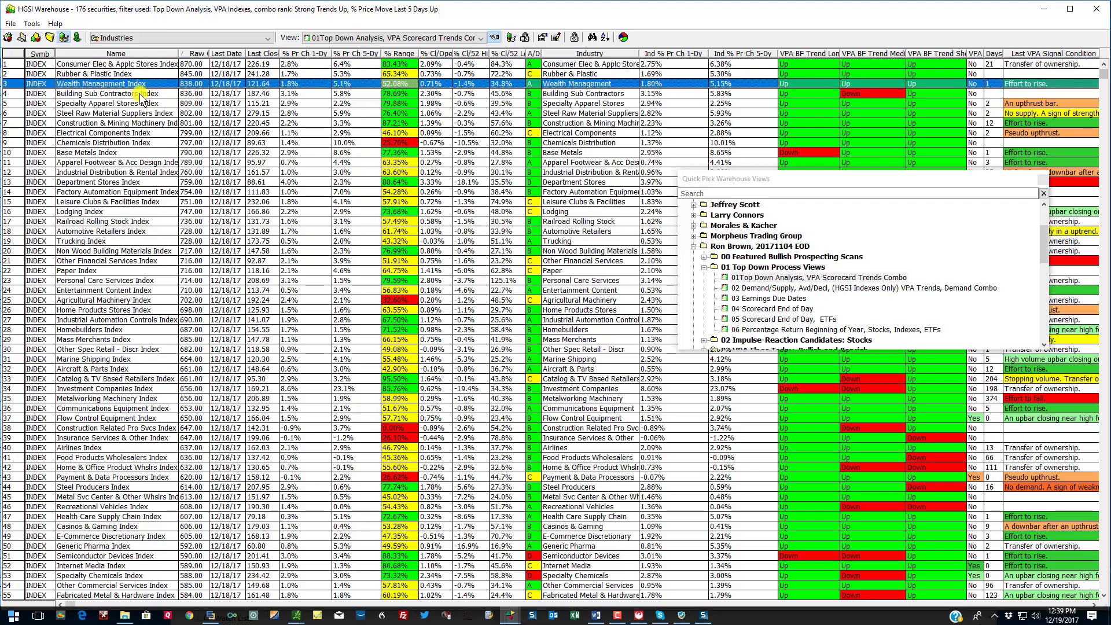
pyautogui.press('Down')
pyautogui.click(159, 65)
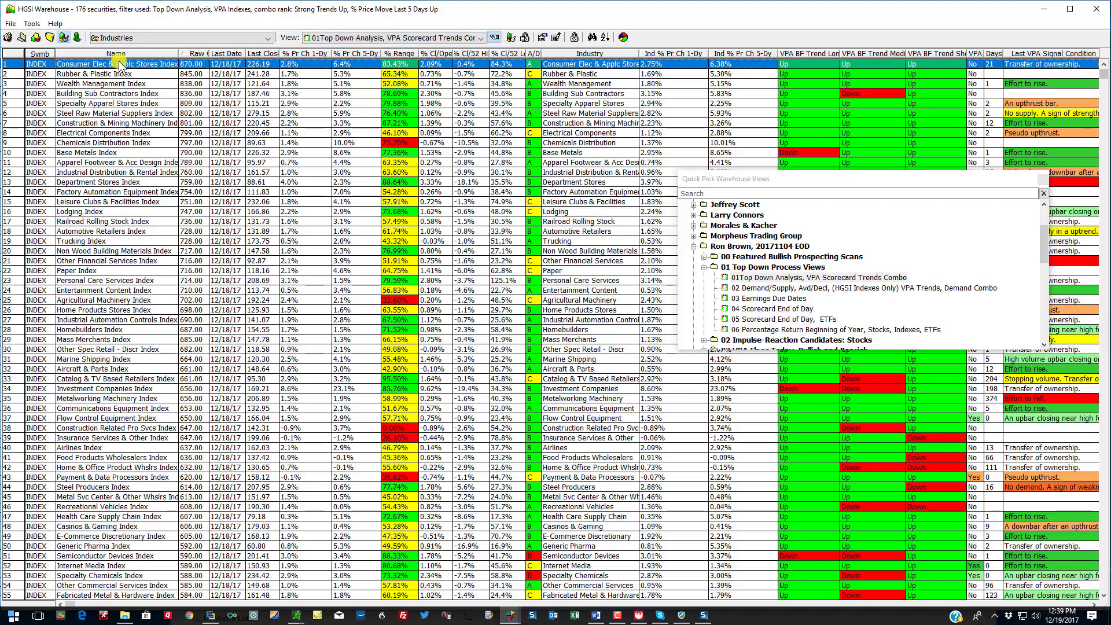
# Find the relative strength ranking's top industry, the Insurance Services & Other Index, in the warehouse list.
pyautogui.click(36, 38)
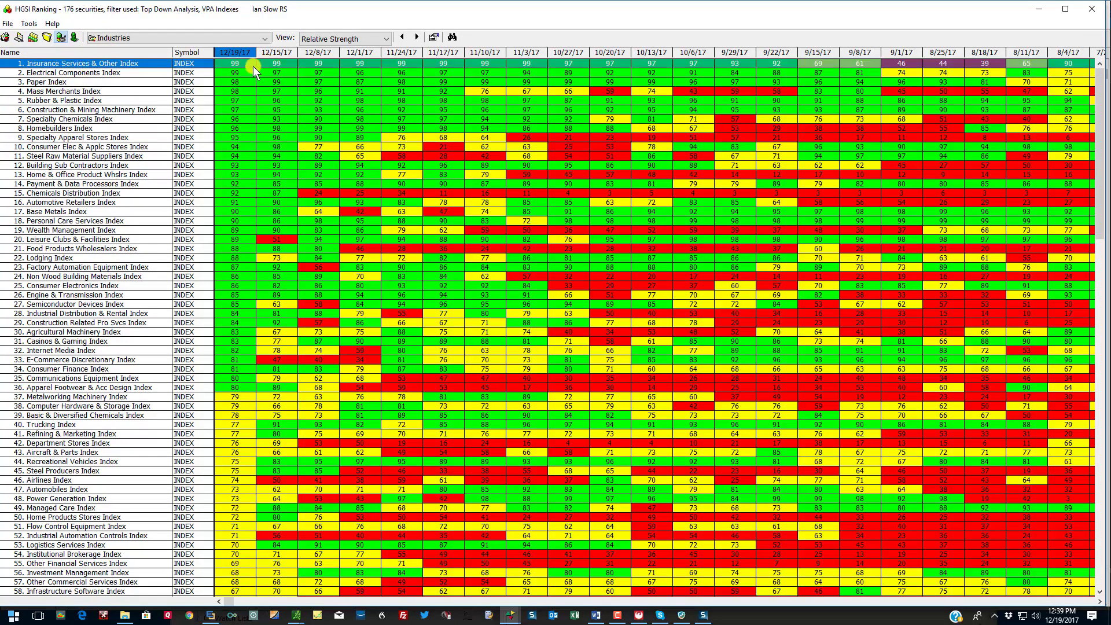
pyautogui.click(31, 37)
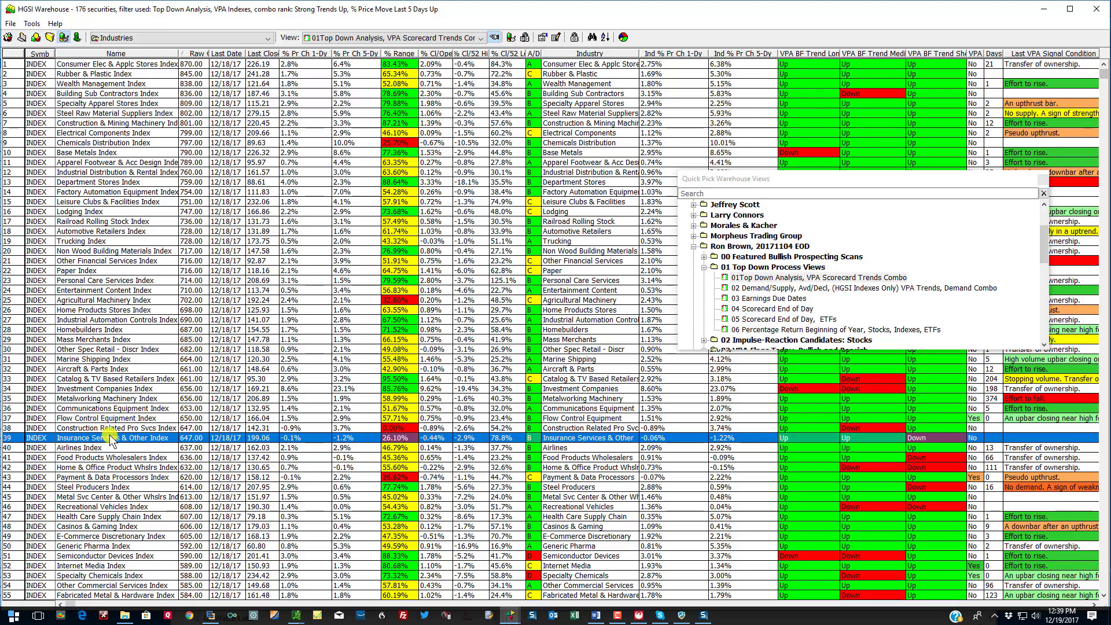
# Review the criteria and weights of the combo ranking Strong Trends Up, % Price Move Last 5 Days Up, and reapply it.
pyautogui.click(555, 37)
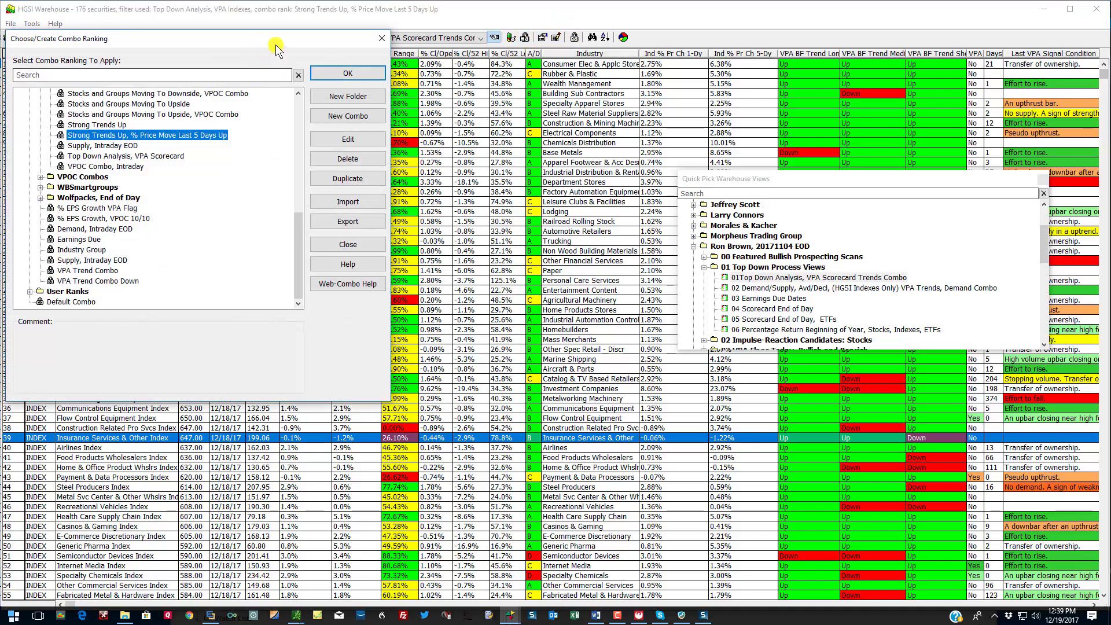
pyautogui.click(342, 139)
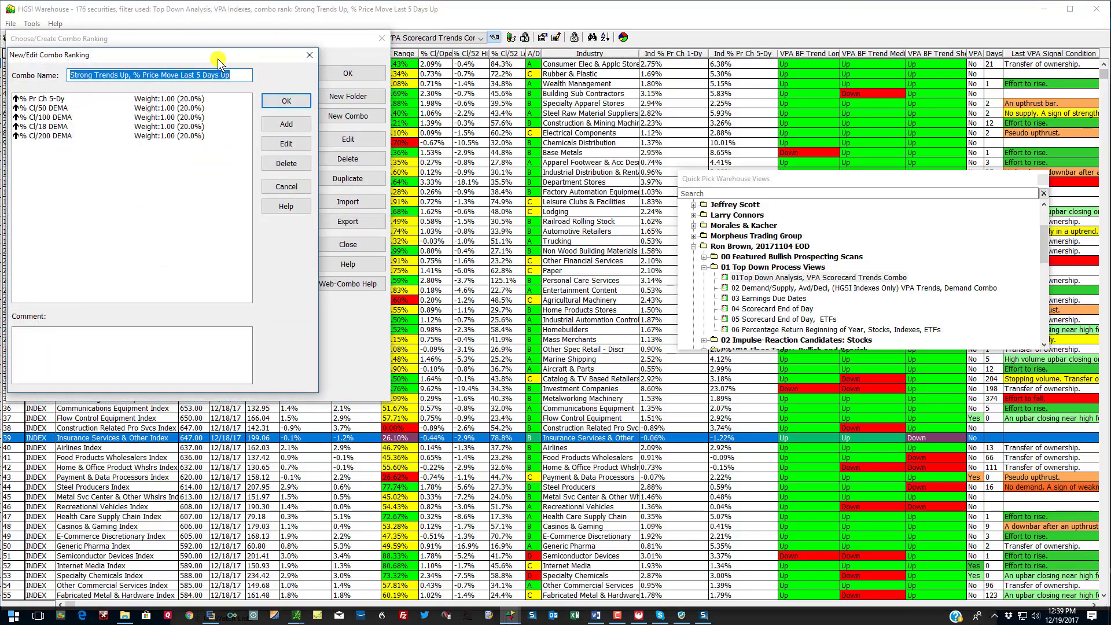
pyautogui.moveTo(204, 49); pyautogui.dragTo(599, 53)
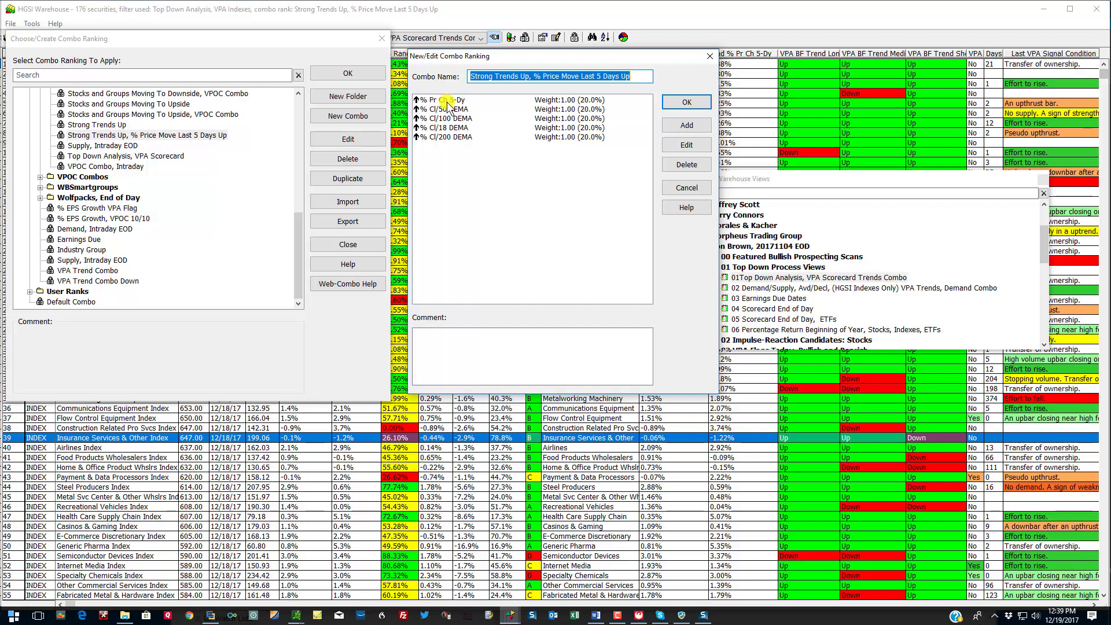
pyautogui.click(688, 102)
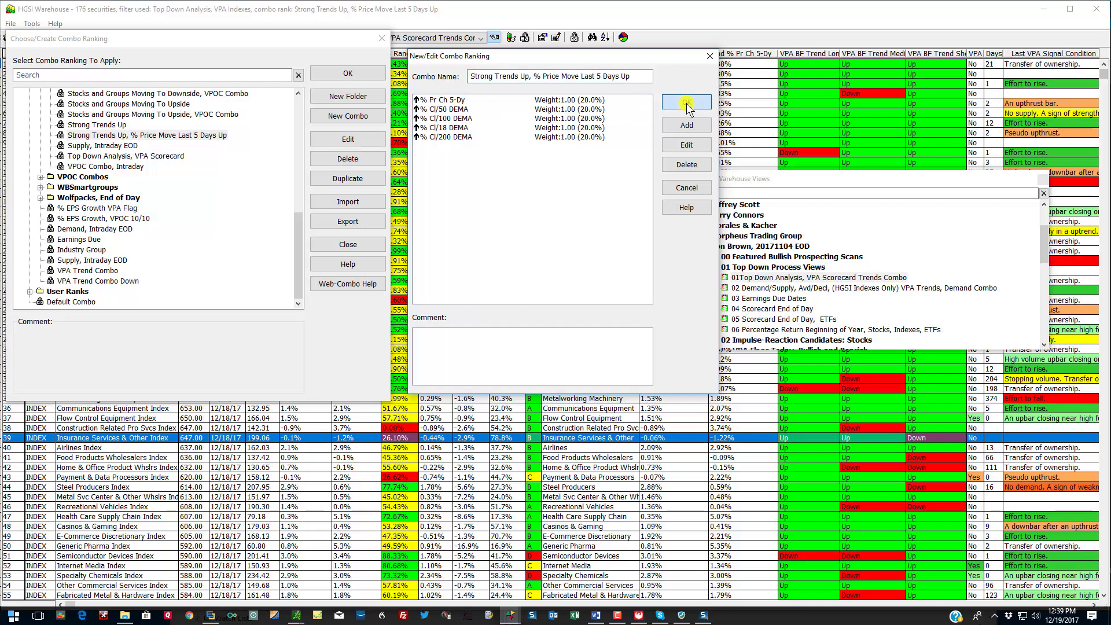
pyautogui.click(335, 73)
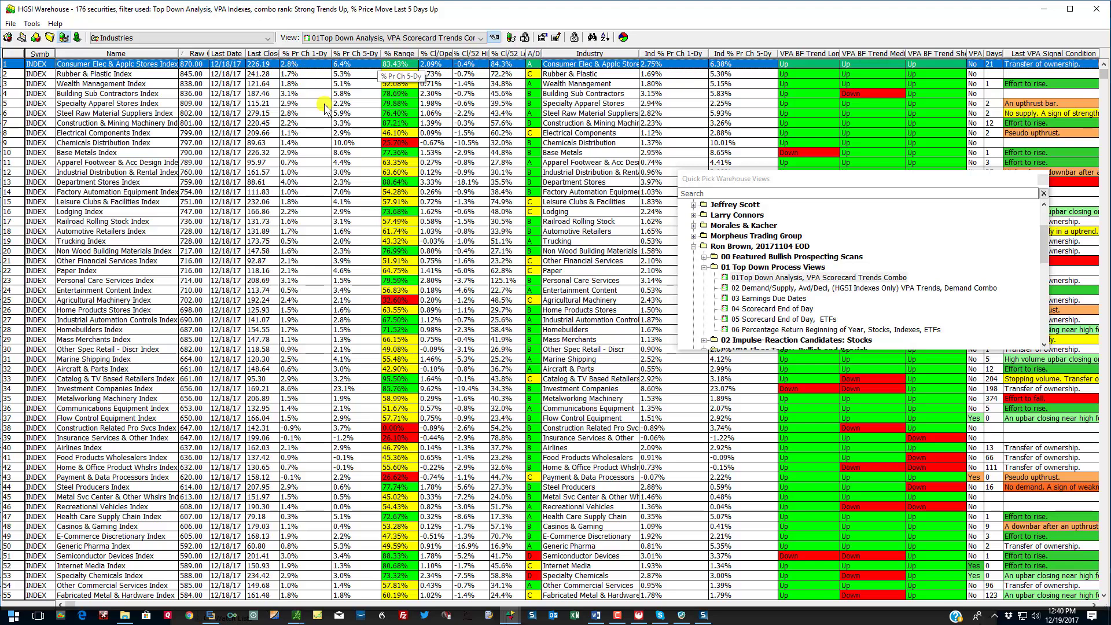
# Examine the combo-ranked industries around the Insurance Services & Other Index and return to the first row.
pyautogui.scroll(-13, 381, 171)
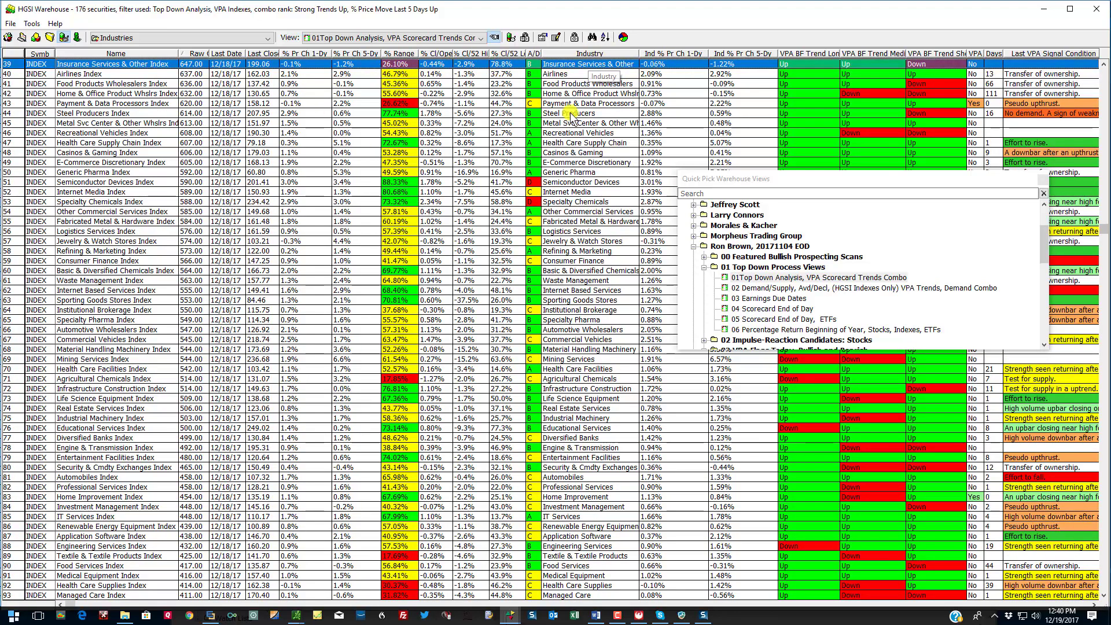
pyautogui.scroll(6, 631, 109)
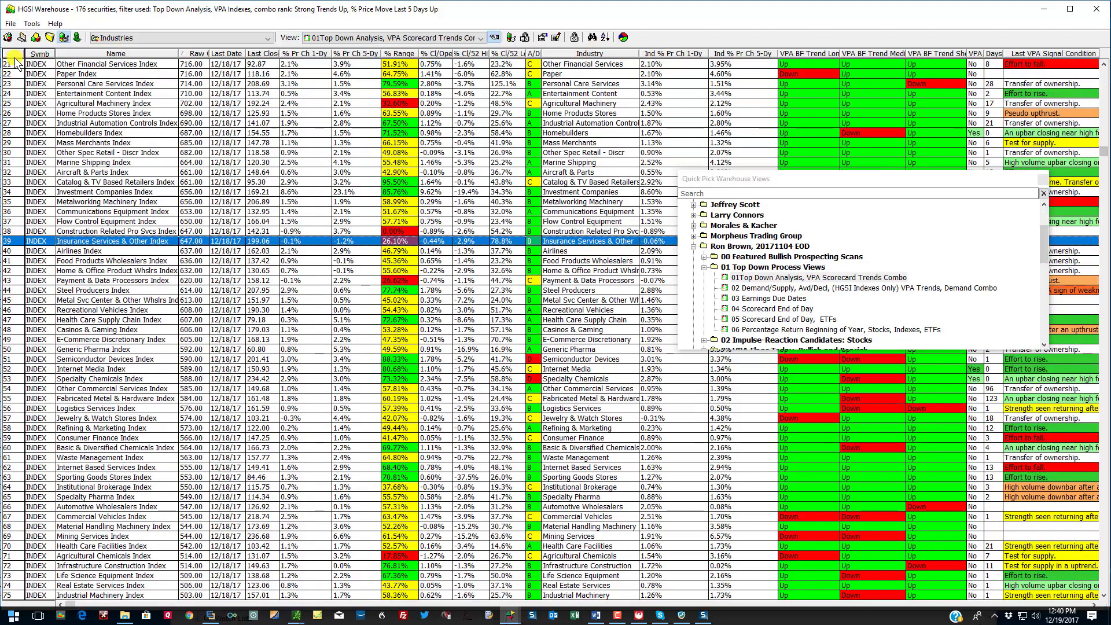
pyautogui.click(12, 56)
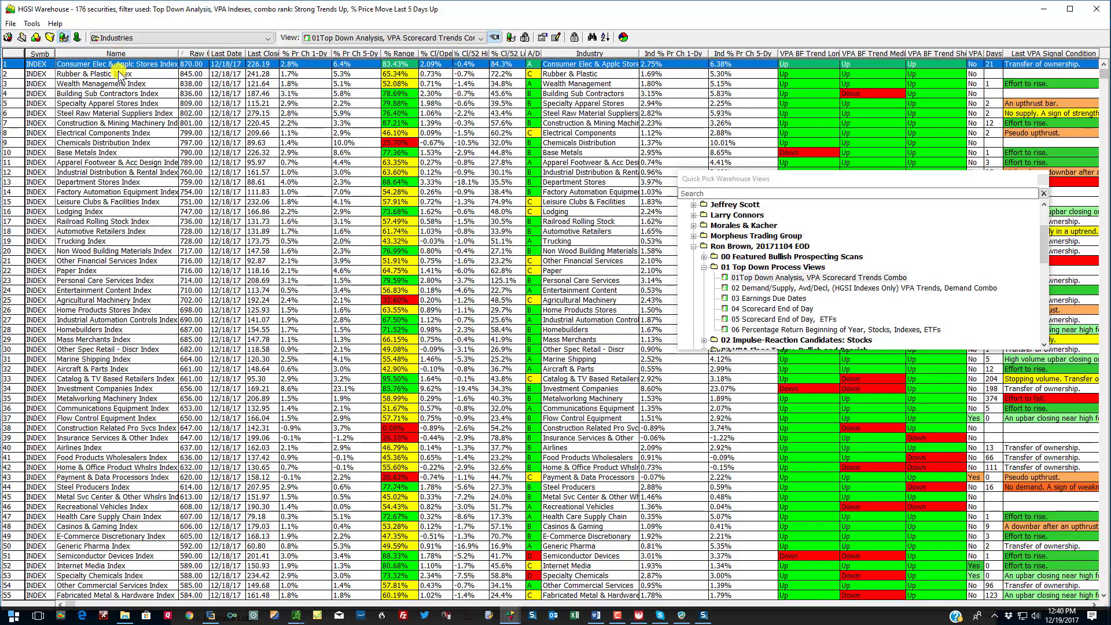
# Move the Quick Pick Warehouse Views window clear of the upper rows and examine the lowest-ranked industries, including Elec & Gas Mktg & Trading.
pyautogui.moveTo(755, 175); pyautogui.dragTo(759, 275)
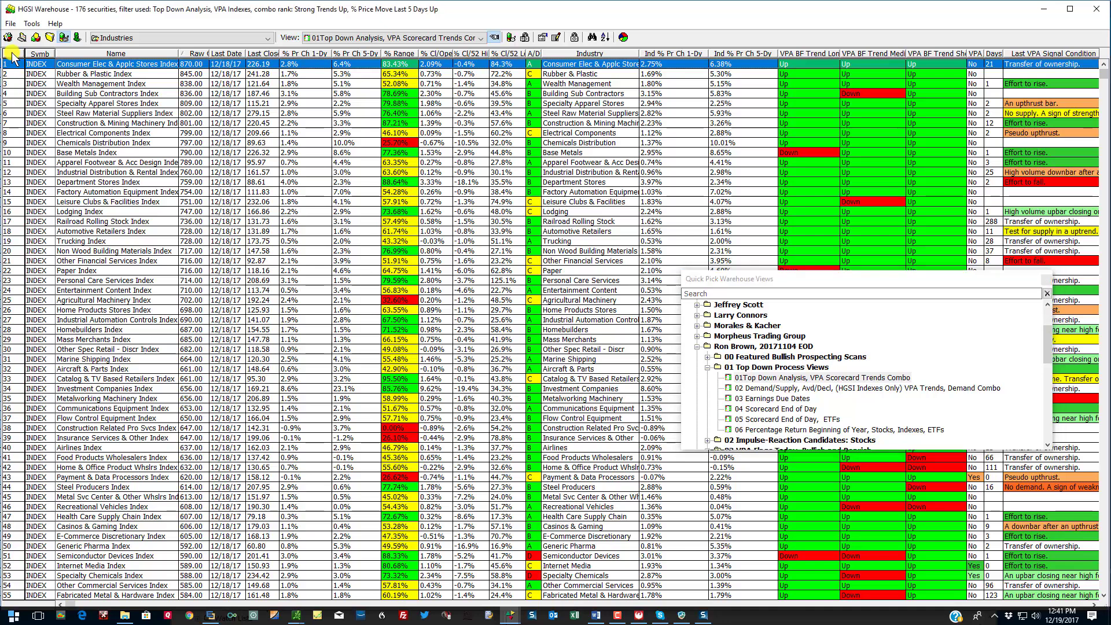
pyautogui.hotkey('ctrl', 'End')
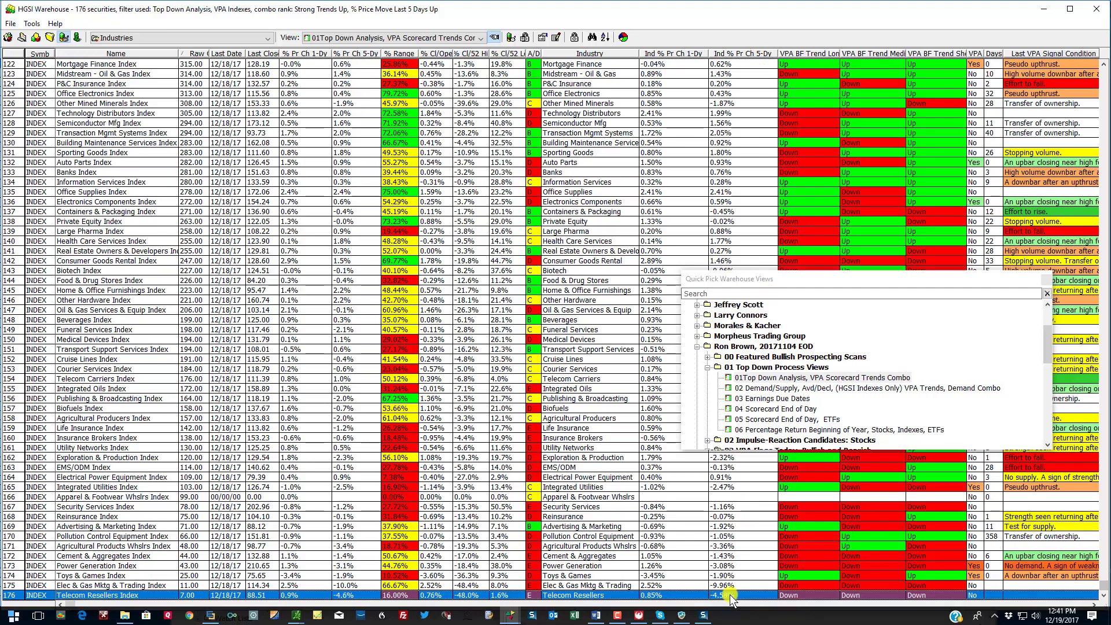
pyautogui.click(666, 586)
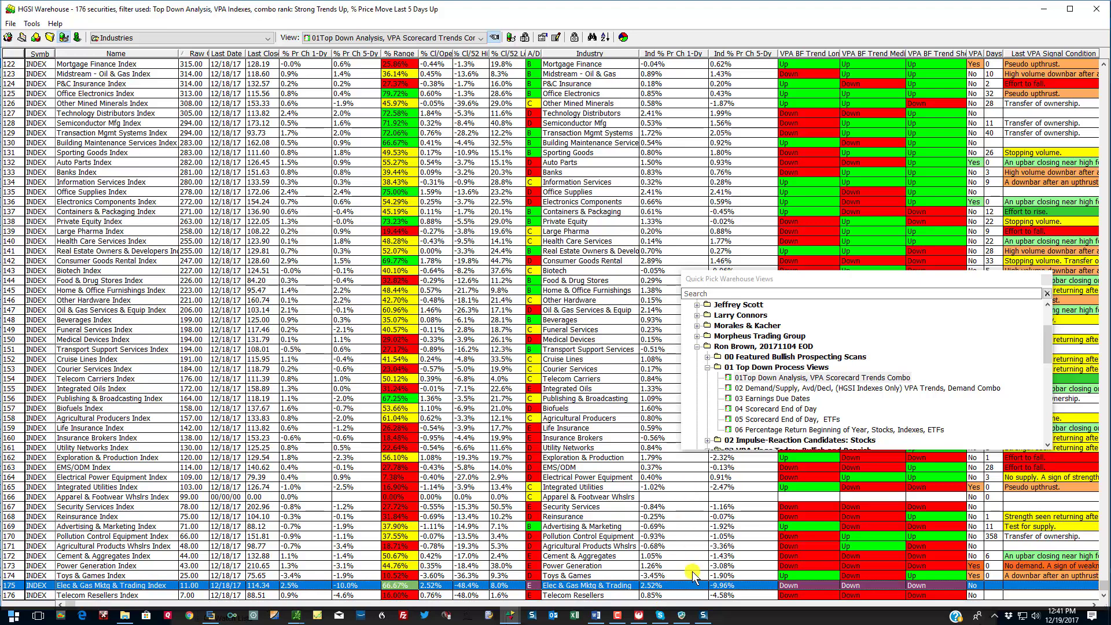
pyautogui.click(16, 55)
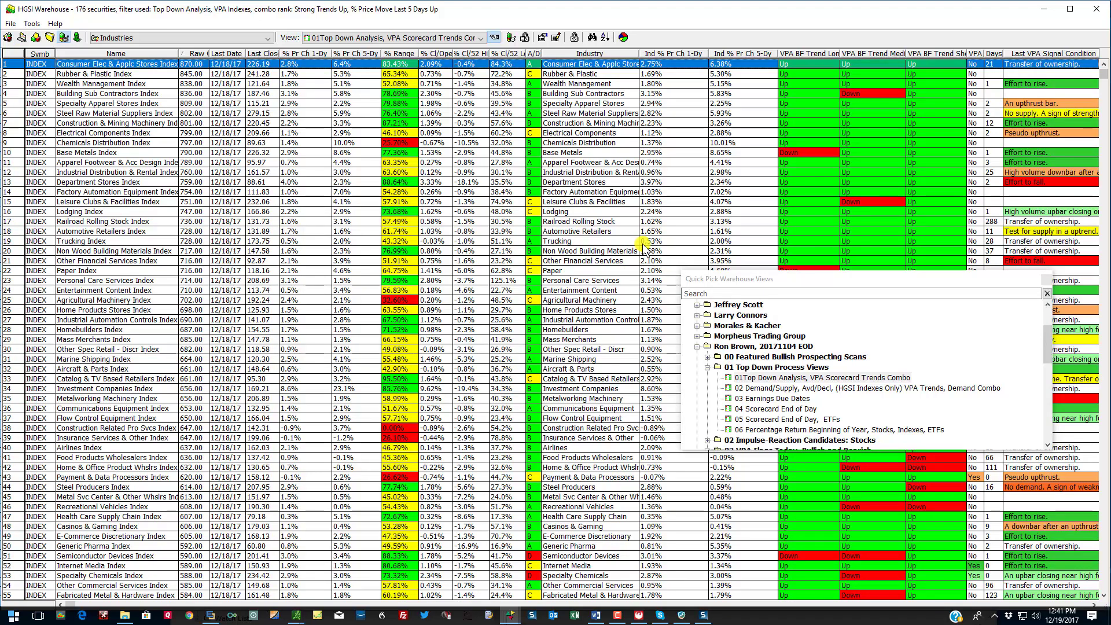
# Apply the 02 Demand/Supply, Avd/Decl warehouse view and check the Precious Metal Mining Index in the relative strength ranking.
pyautogui.click(844, 388)
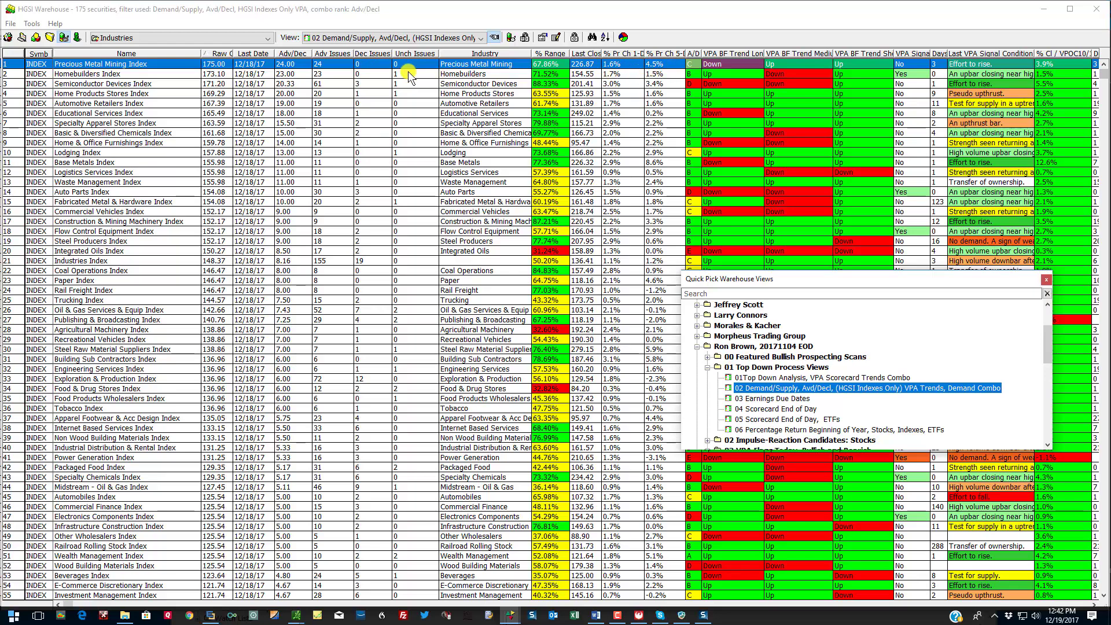
pyautogui.click(148, 64)
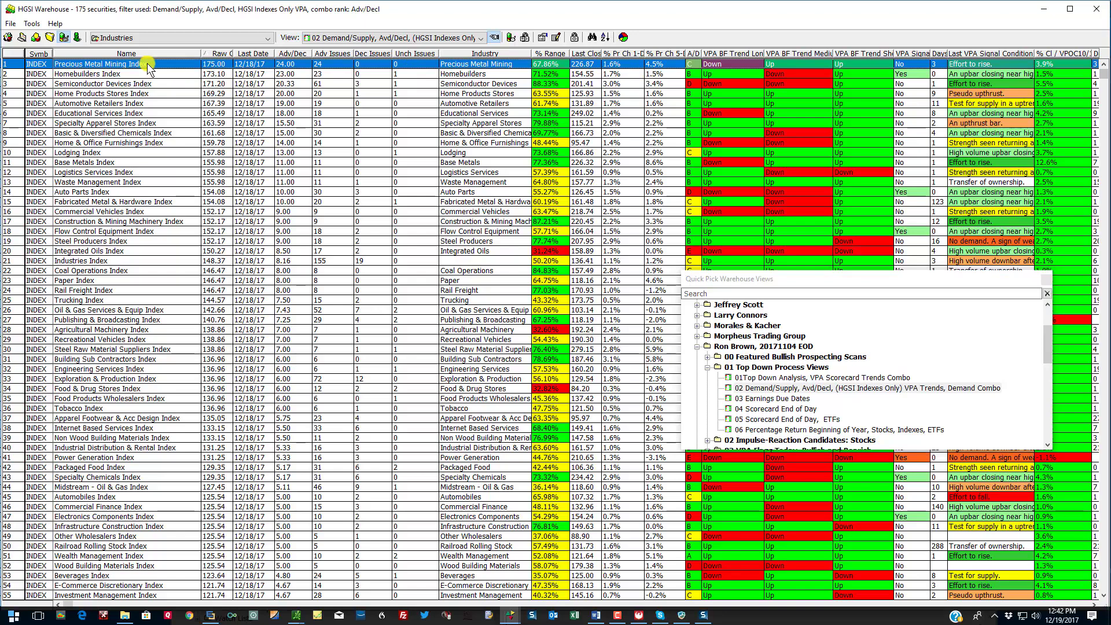
pyautogui.click(36, 38)
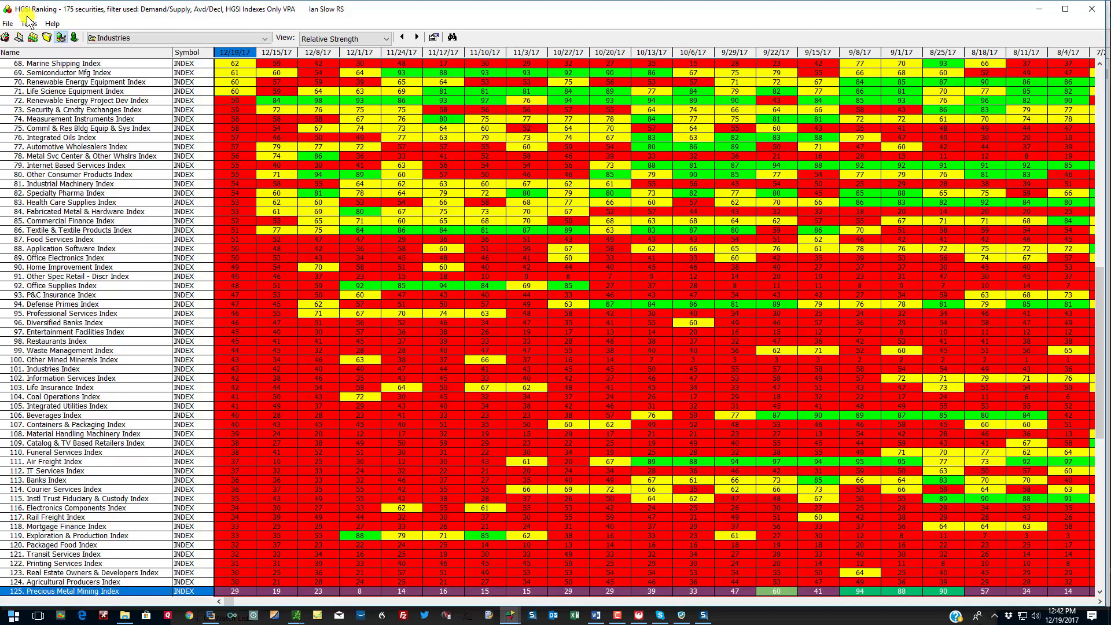
pyautogui.click(33, 38)
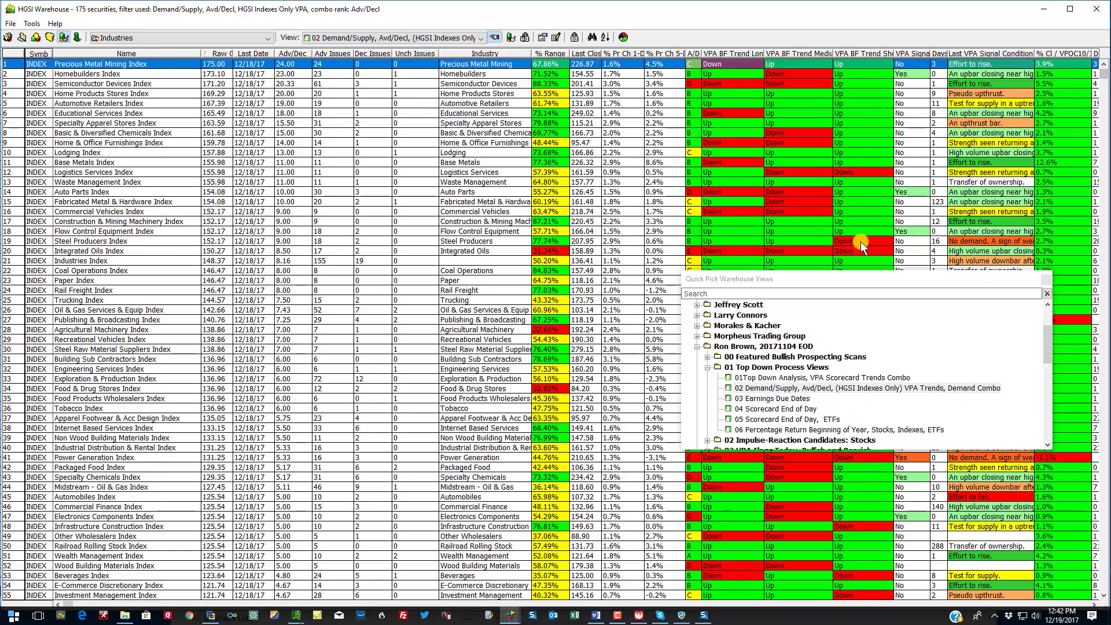
# Compare the 01Top Down Analysis view with the 02 Demand/Supply, Avd/Decl view, finishing on 01Top Down Analysis.
pyautogui.click(822, 377)
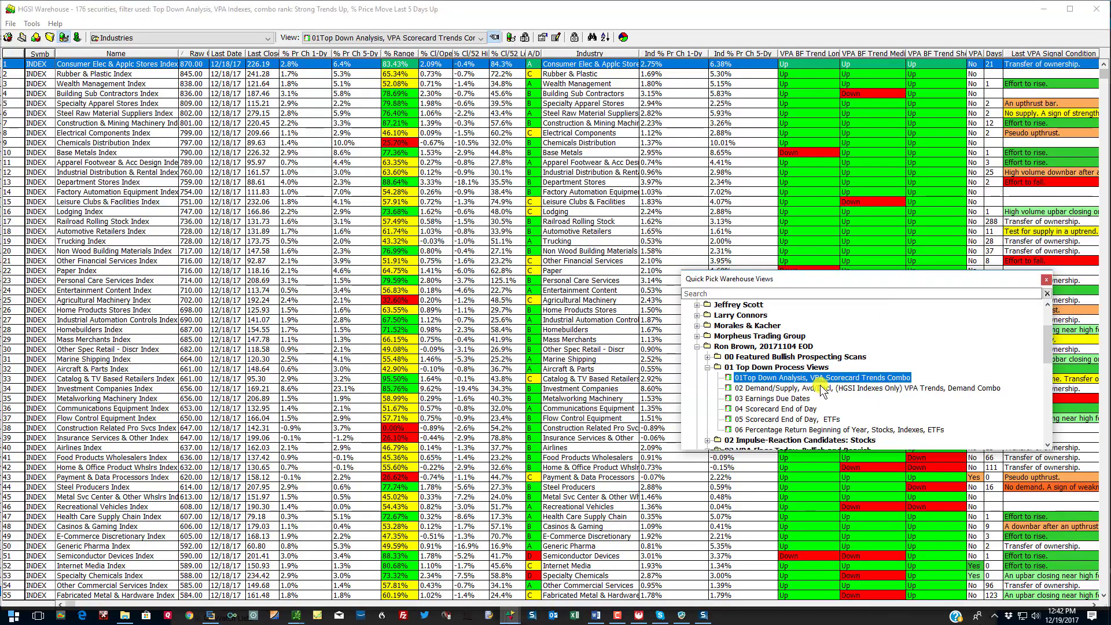
pyautogui.click(818, 389)
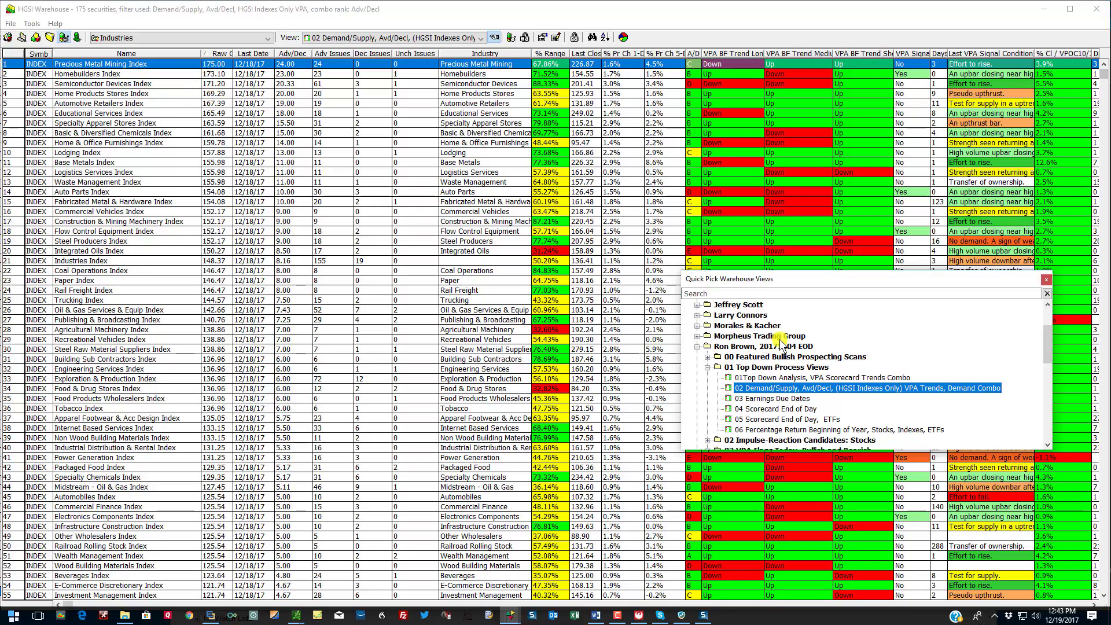
pyautogui.click(785, 378)
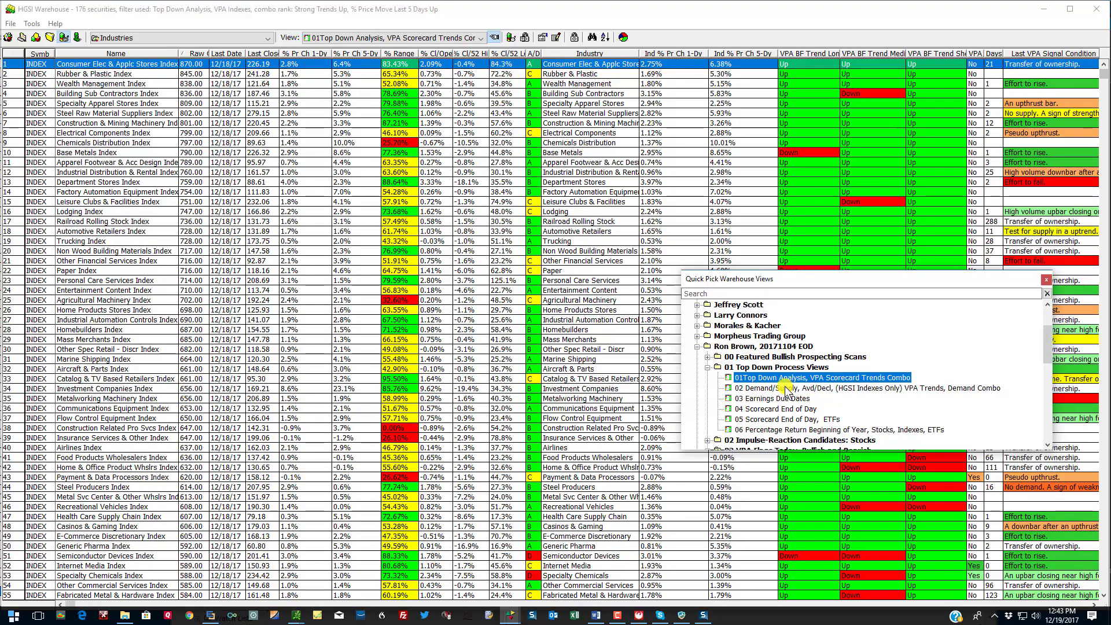
# Apply the 02 Demand/Supply, Avd/Decl warehouse view and check the chart of the Precious Metal Mining Index, returning to its warehouse row.
pyautogui.click(786, 387)
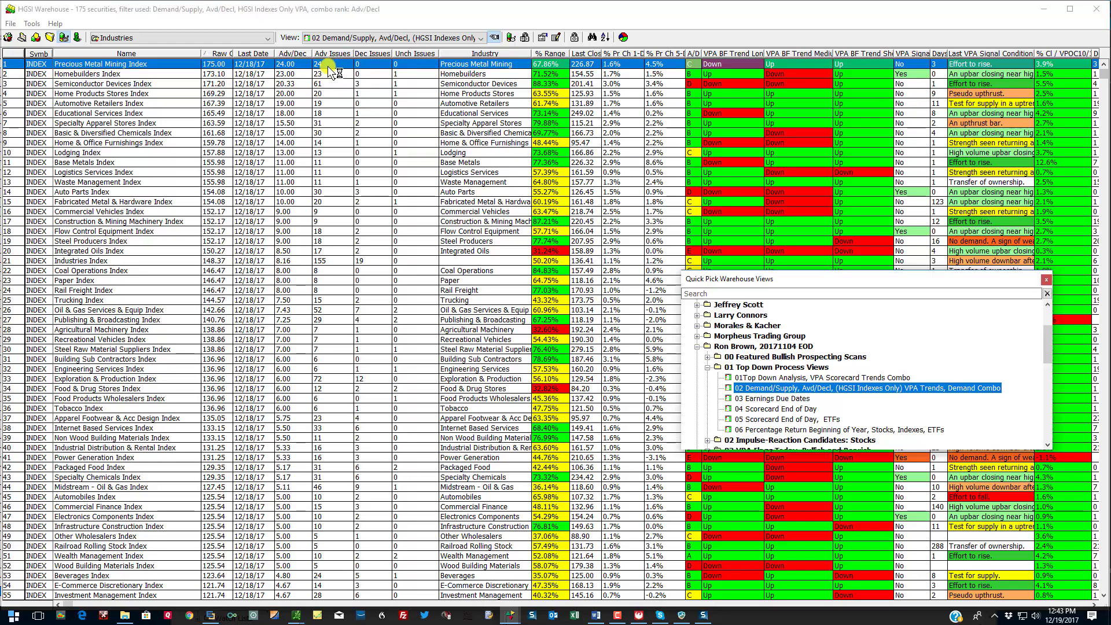
pyautogui.doubleClick(487, 66)
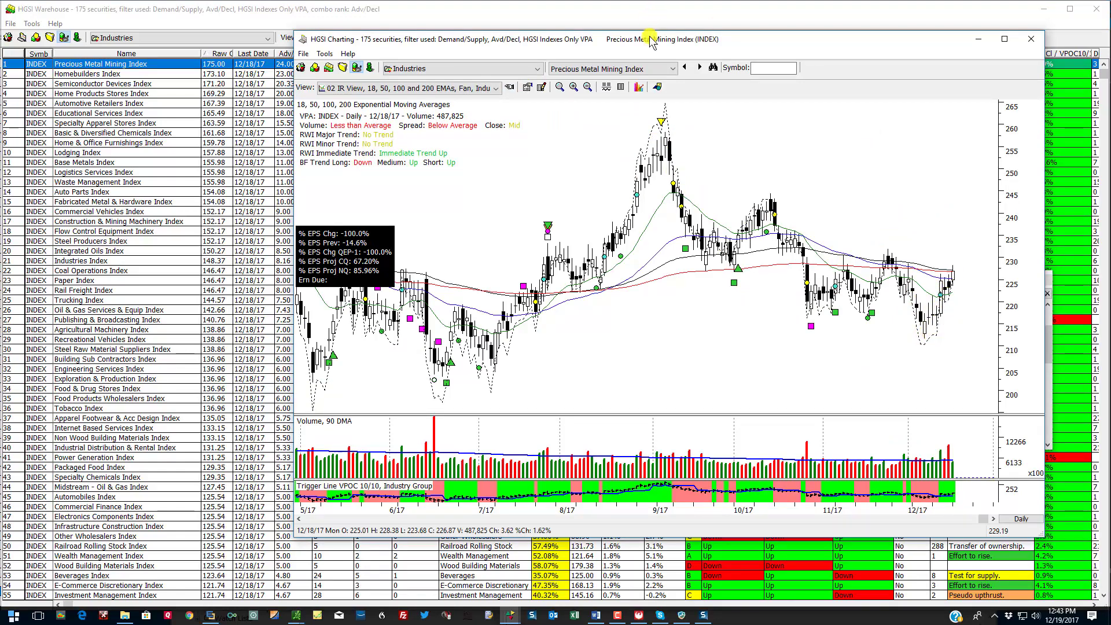
pyautogui.moveTo(652, 41); pyautogui.dragTo(626, 98)
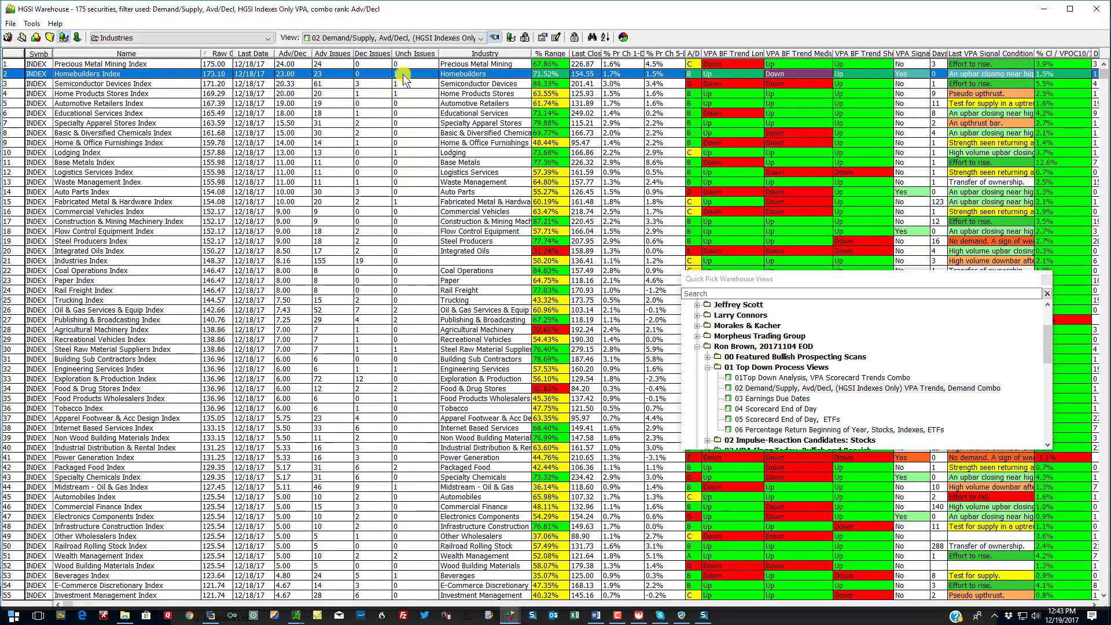
pyautogui.click(359, 65)
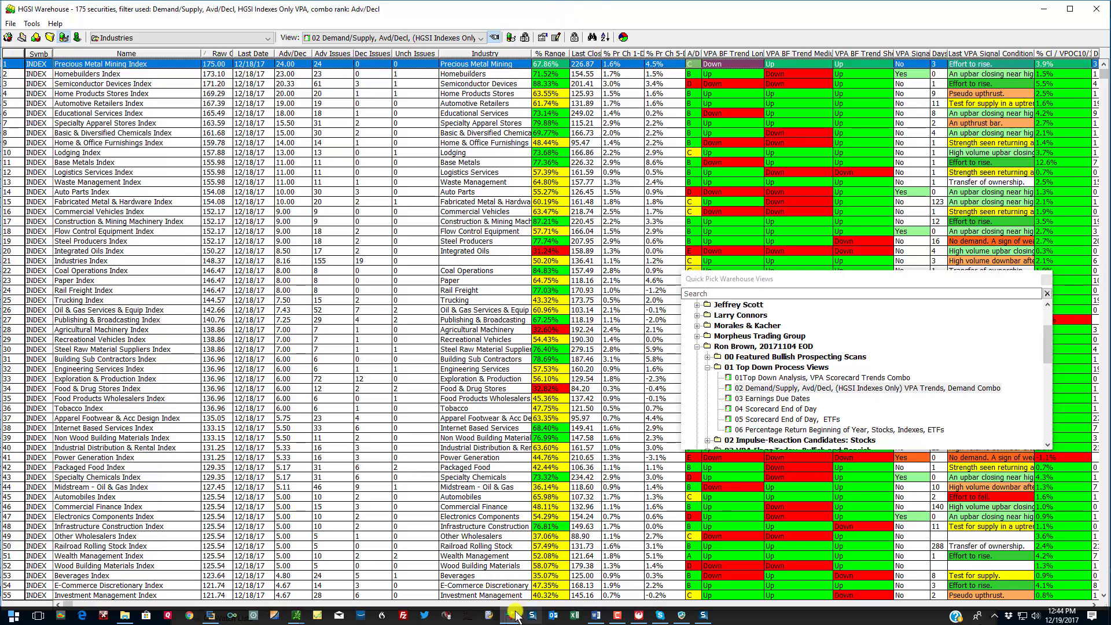
# Review the Global Index Options in the preferences, including the indexing filter, accept them and return to the warehouse.
pyautogui.moveTo(515, 615)
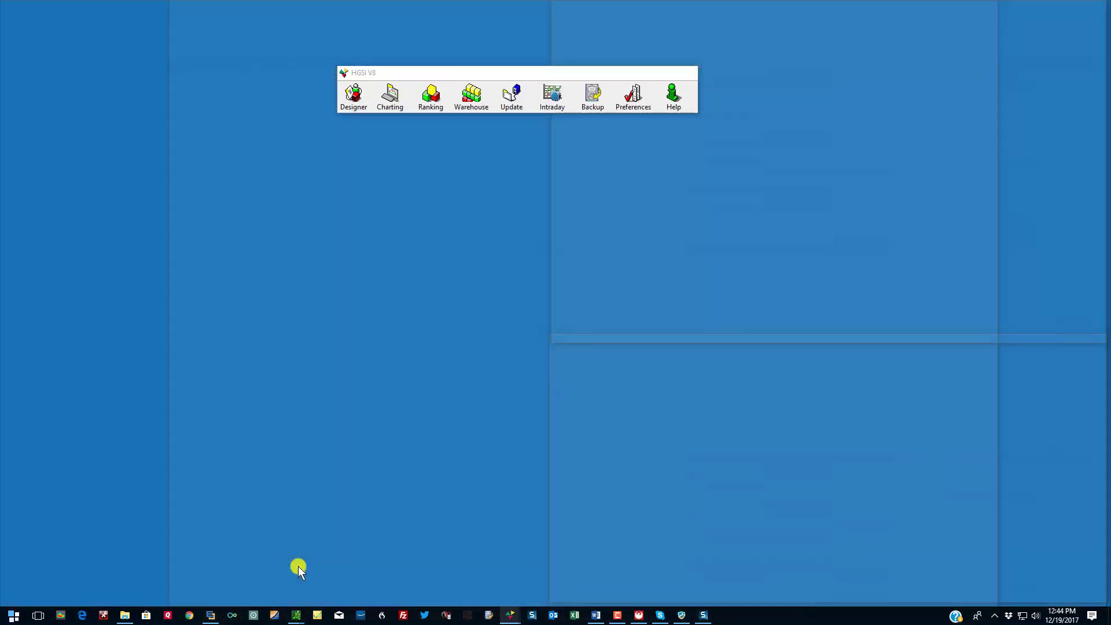
pyautogui.click(298, 570)
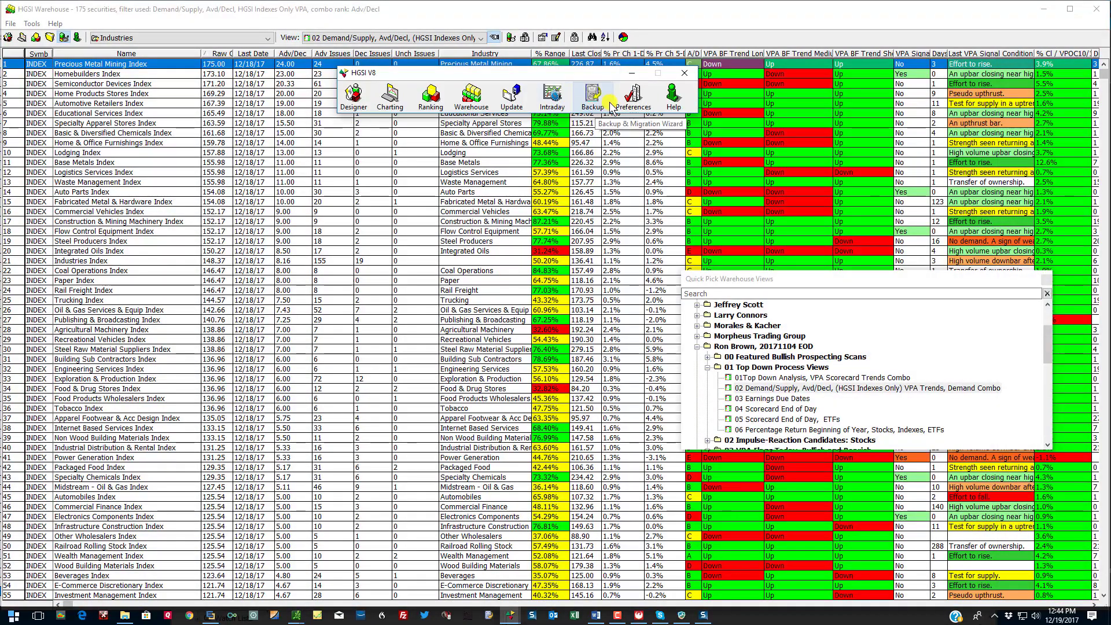
pyautogui.click(633, 98)
pyautogui.click(635, 151)
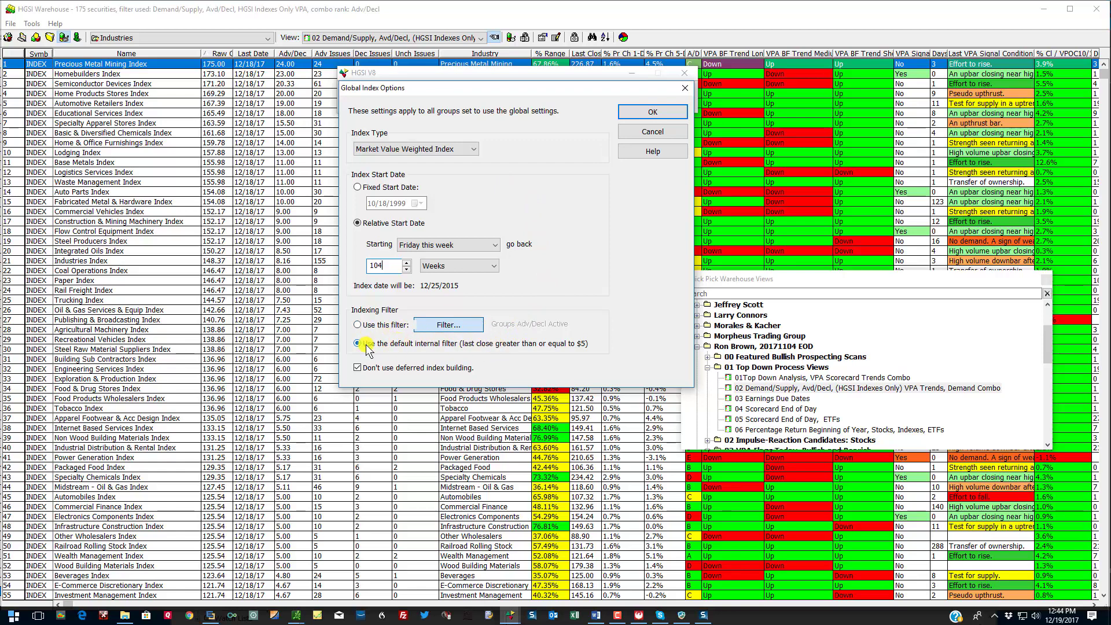
pyautogui.click(653, 112)
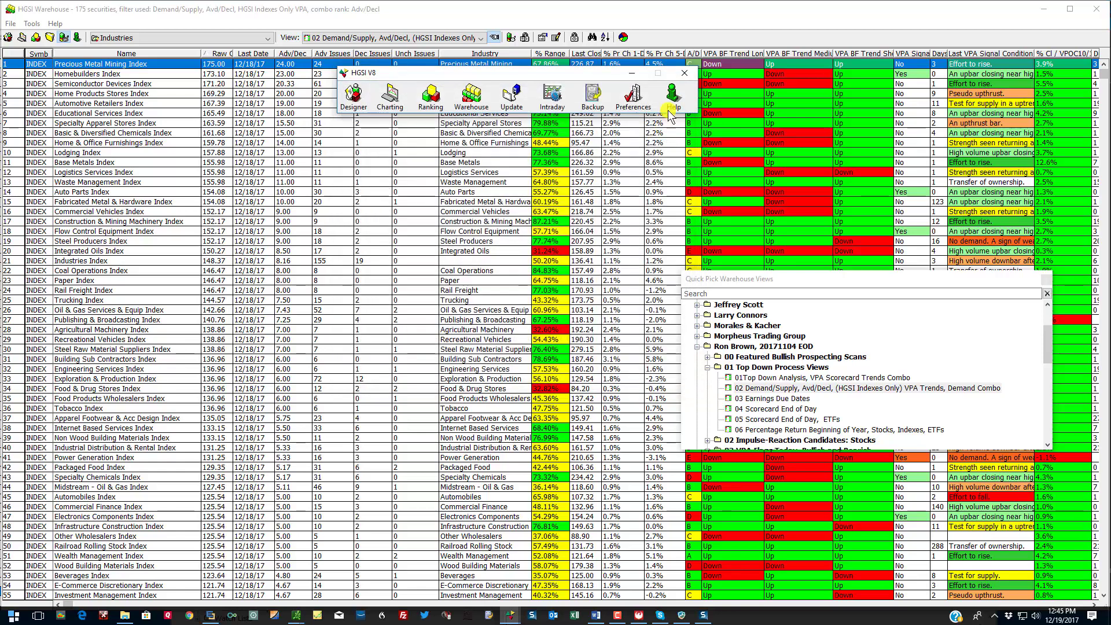
pyautogui.click(600, 17)
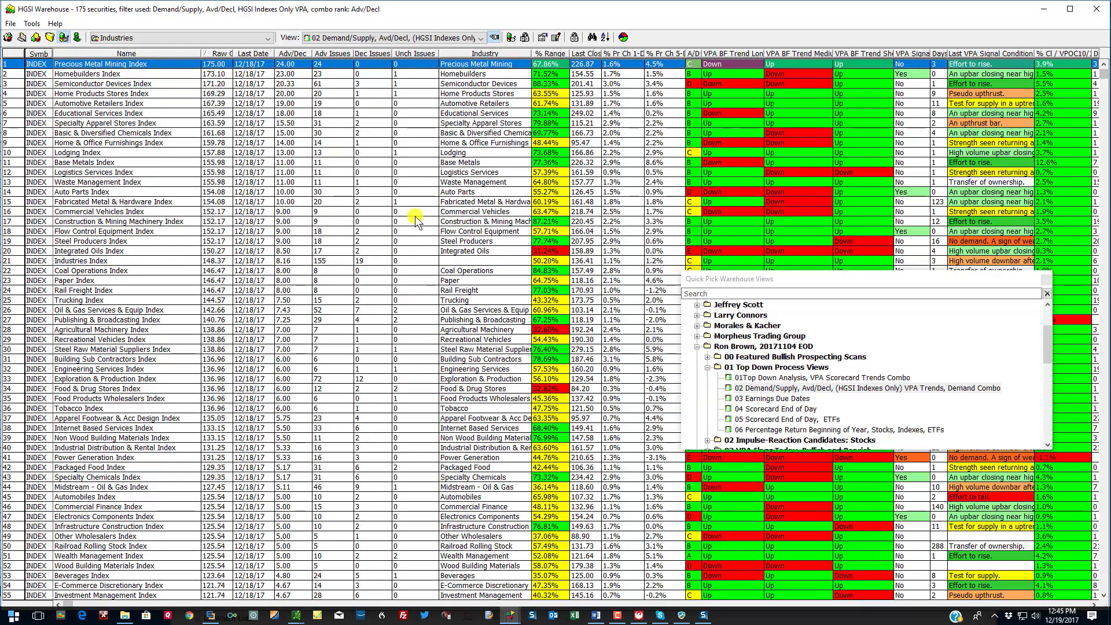
# Tile the ranking and warehouse windows horizontally and move the Quick Pick Warehouse Views window out of the way.
pyautogui.click(31, 24)
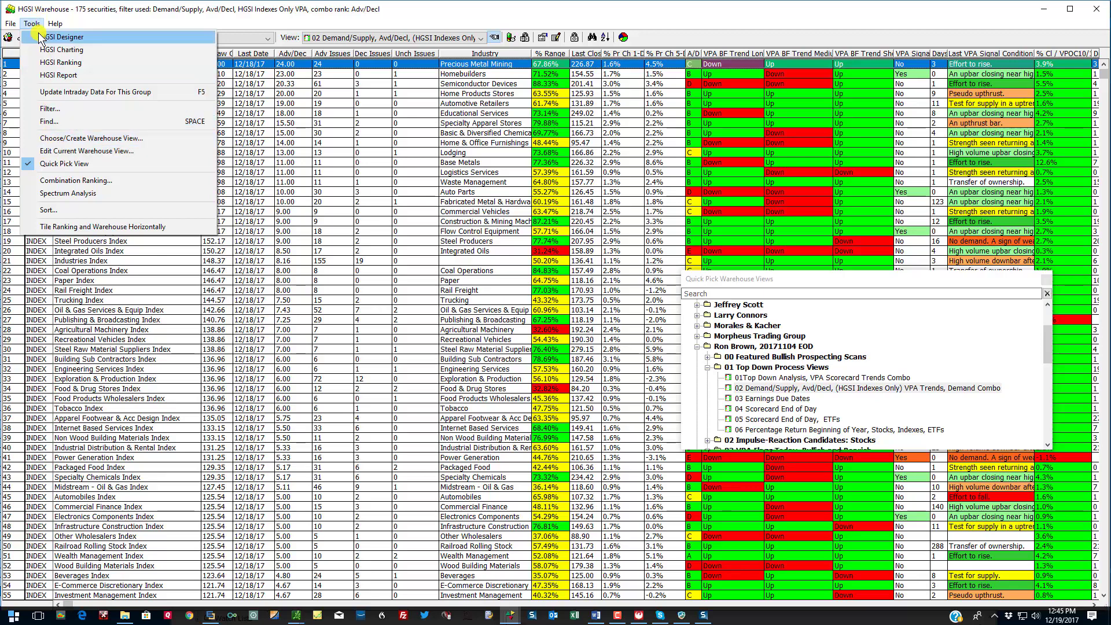
pyautogui.click(64, 227)
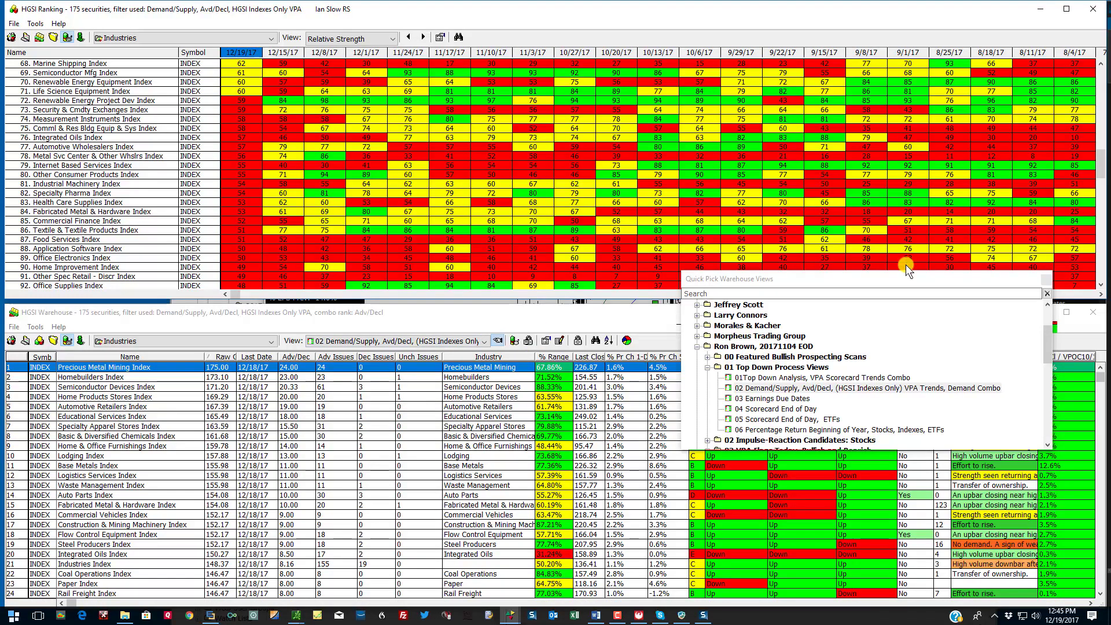
pyautogui.moveTo(999, 280); pyautogui.dragTo(1110, 186)
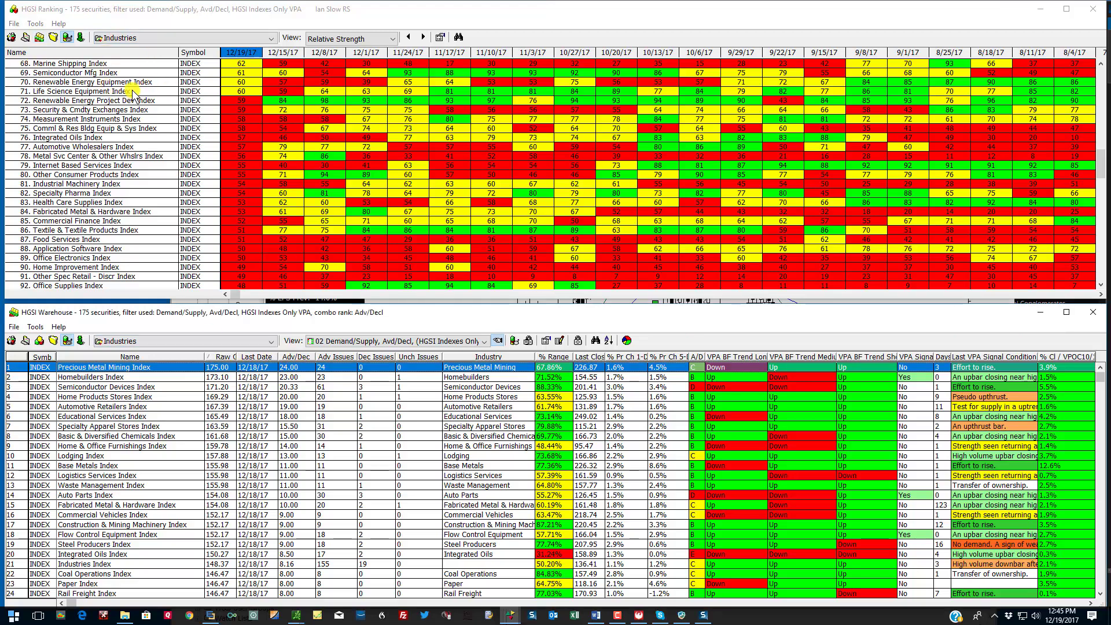
# Return the relative strength ranking to its first row and locate the warehouse's Precious Metal Mining Index in the ranking.
pyautogui.click(137, 74)
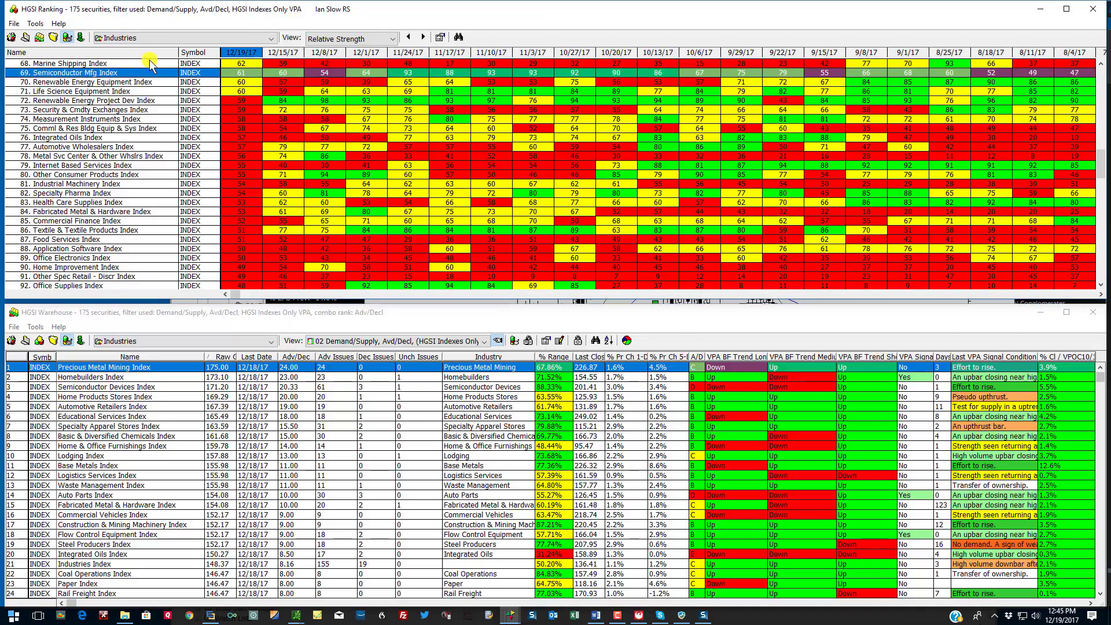
pyautogui.hotkey('ctrl', 'Home')
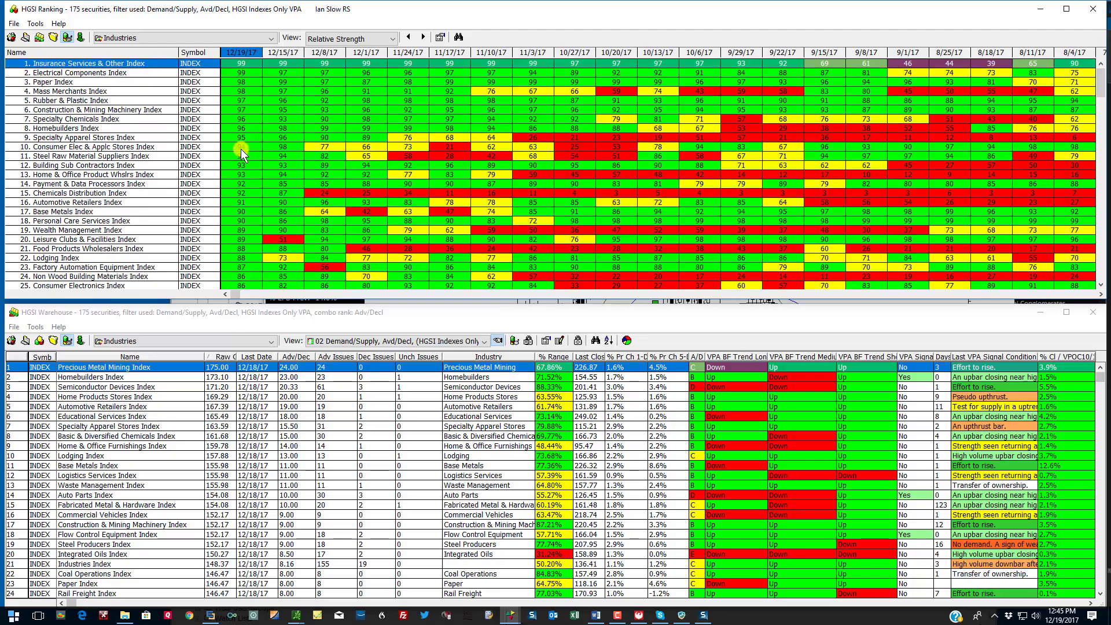
pyautogui.click(138, 376)
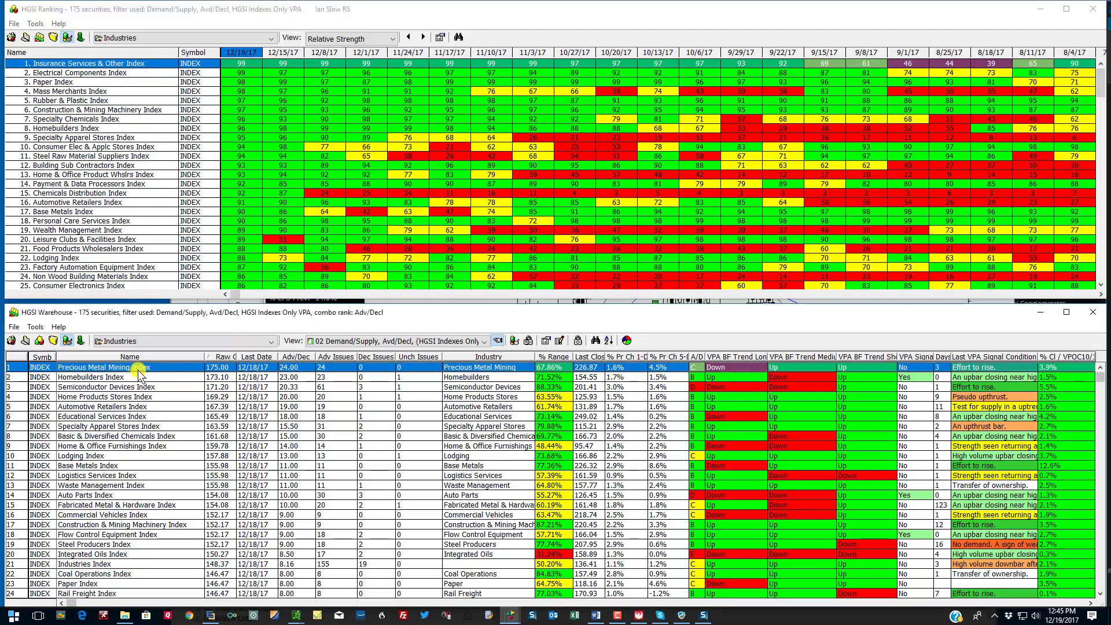
pyautogui.click(203, 379)
pyautogui.click(170, 368)
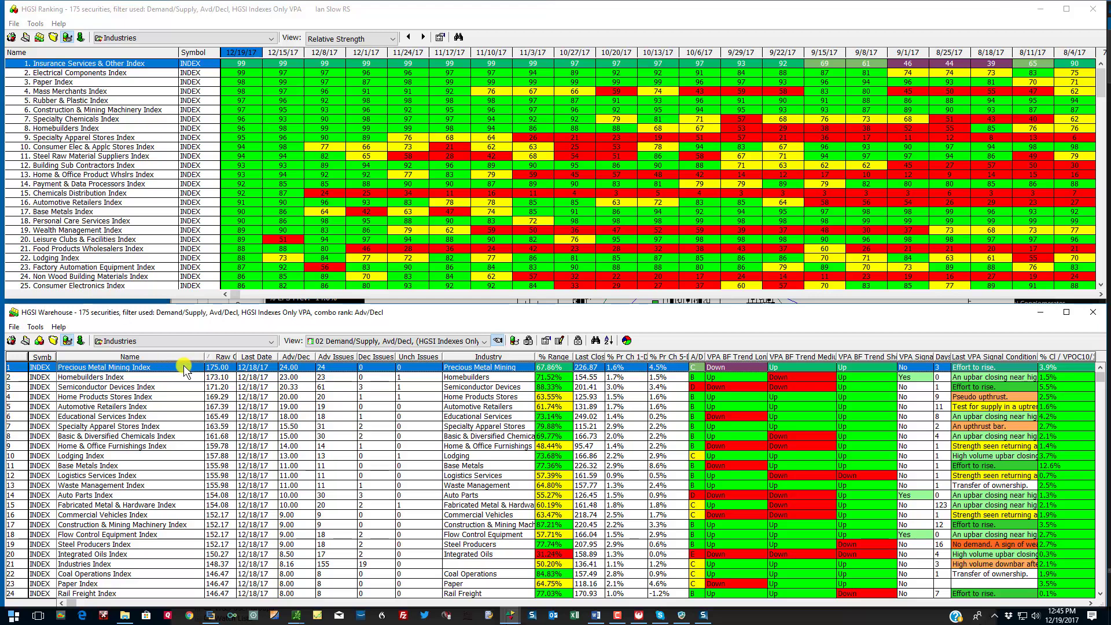
pyautogui.click(39, 342)
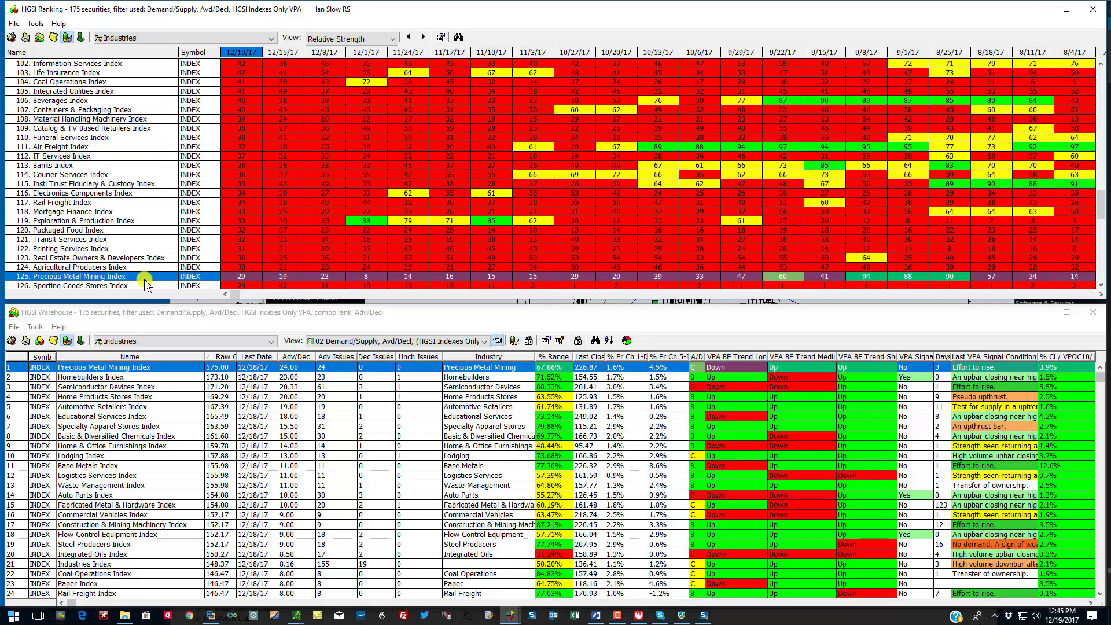
# Locate the warehouse's Homebuilders Index in the relative strength ranking and examine its ranks across the weekly dates.
pyautogui.click(96, 376)
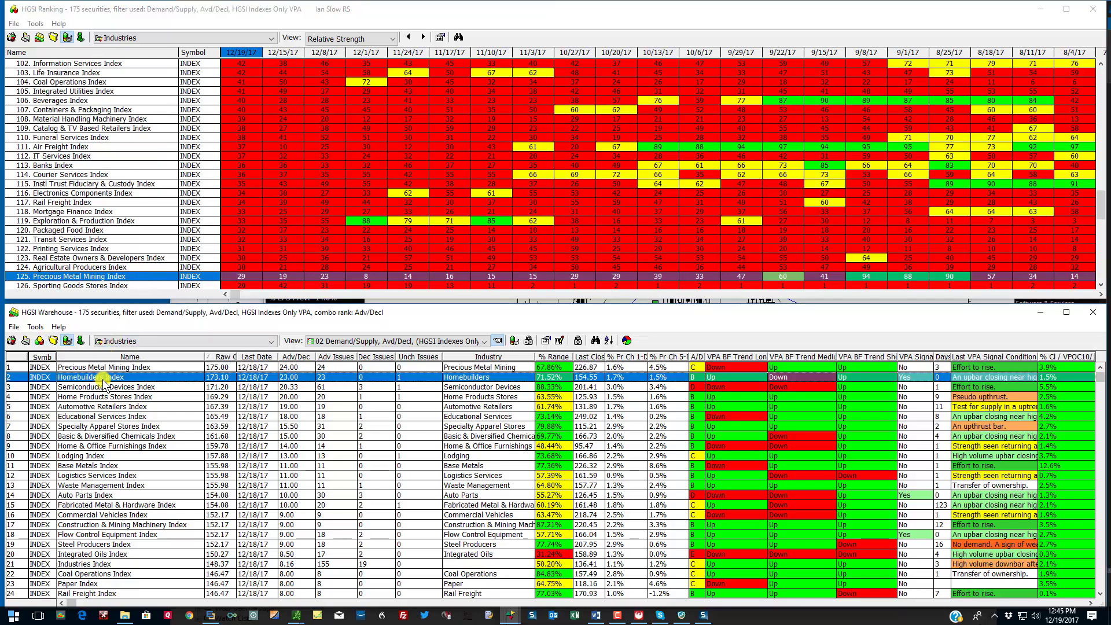
pyautogui.click(41, 343)
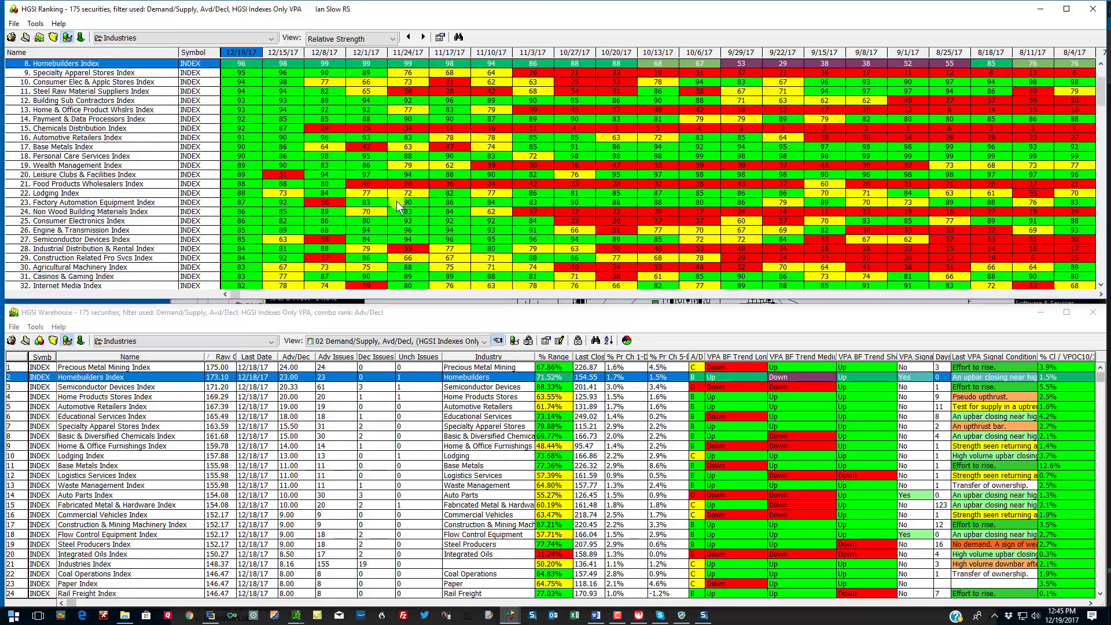
pyautogui.scroll(3, 405, 214)
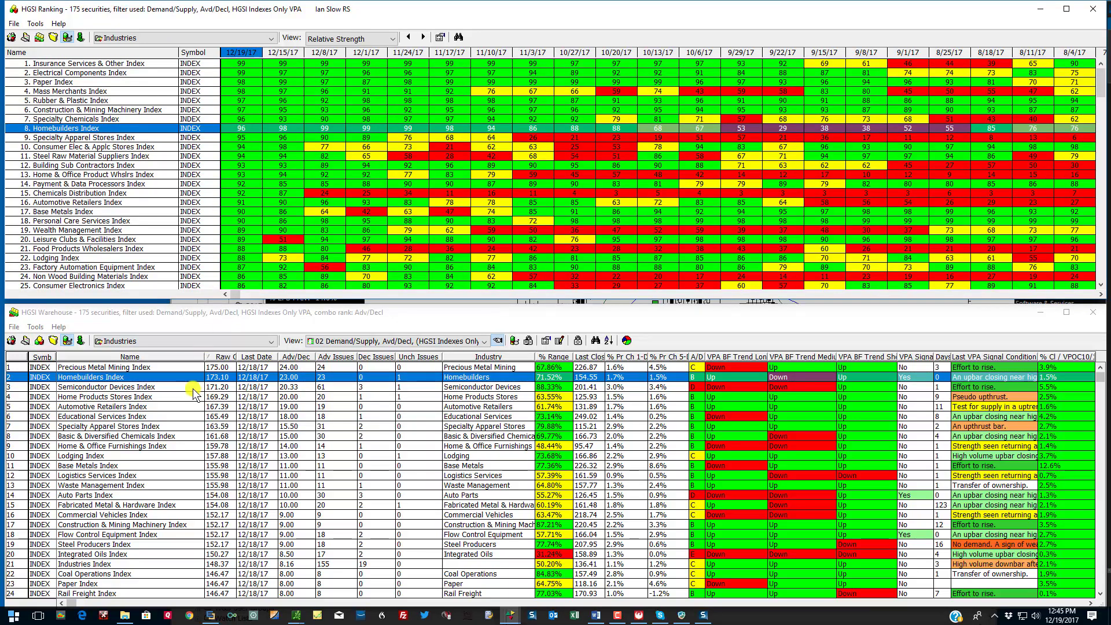
pyautogui.click(203, 377)
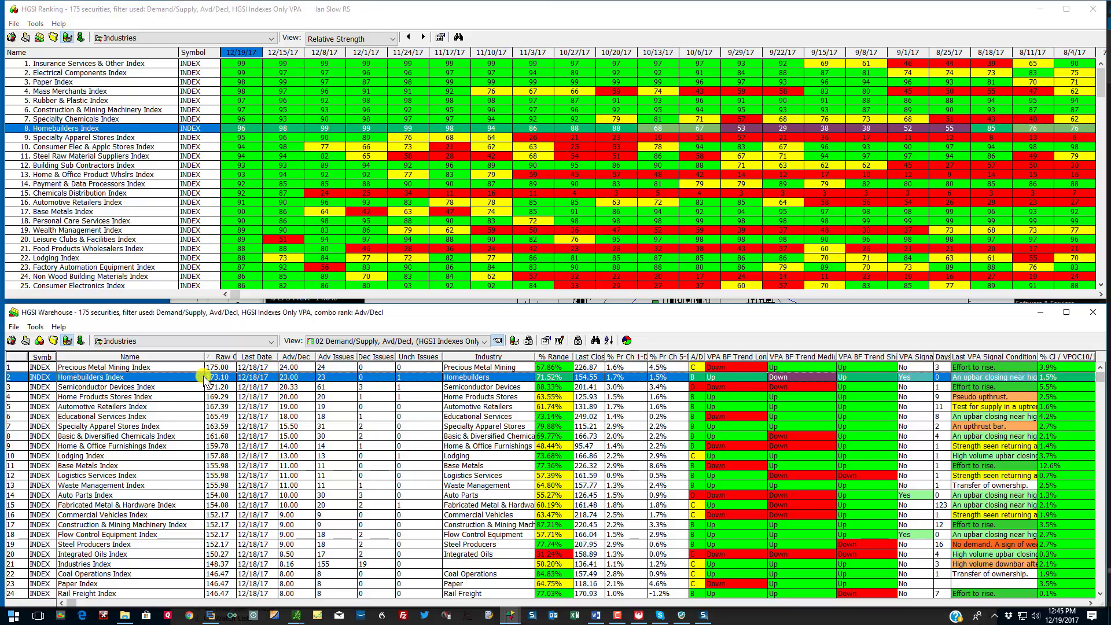
pyautogui.click(173, 128)
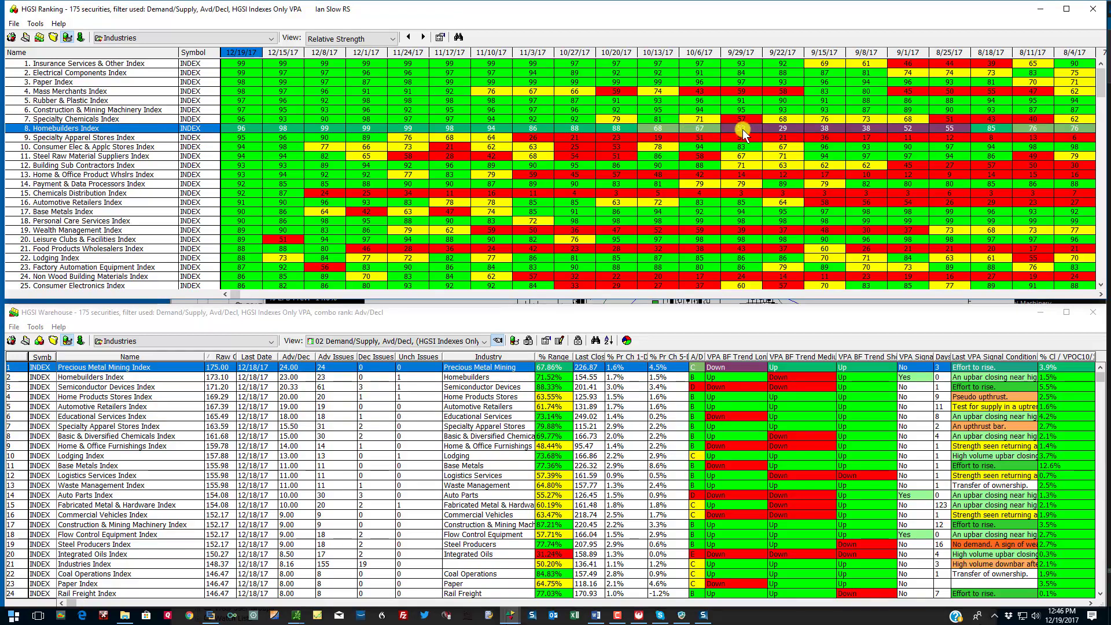
pyautogui.press('Down')
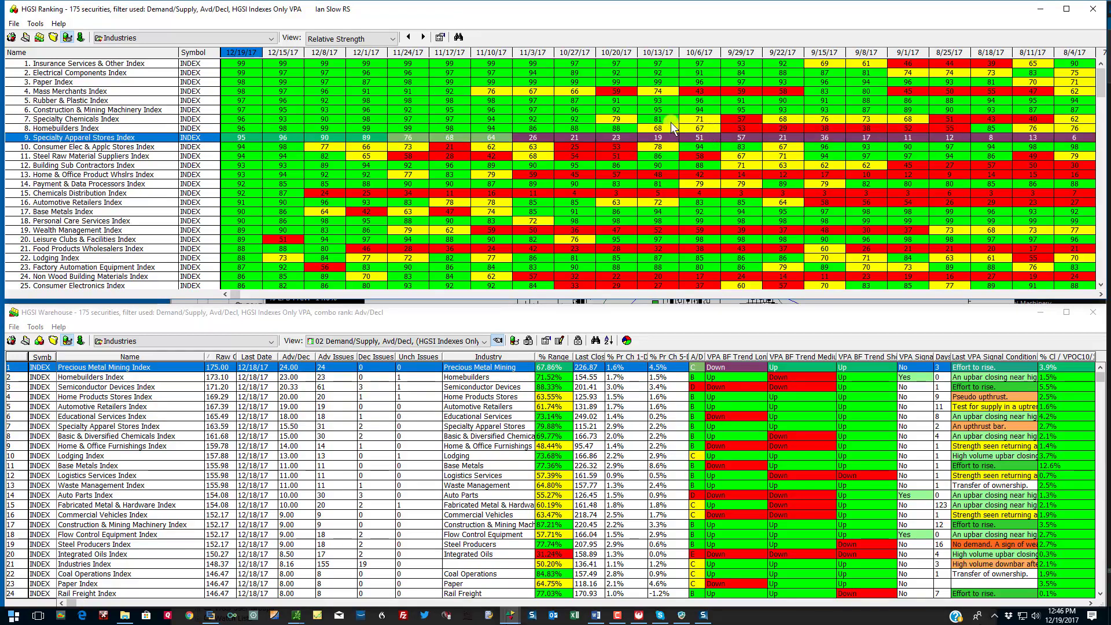
pyautogui.press('Up')
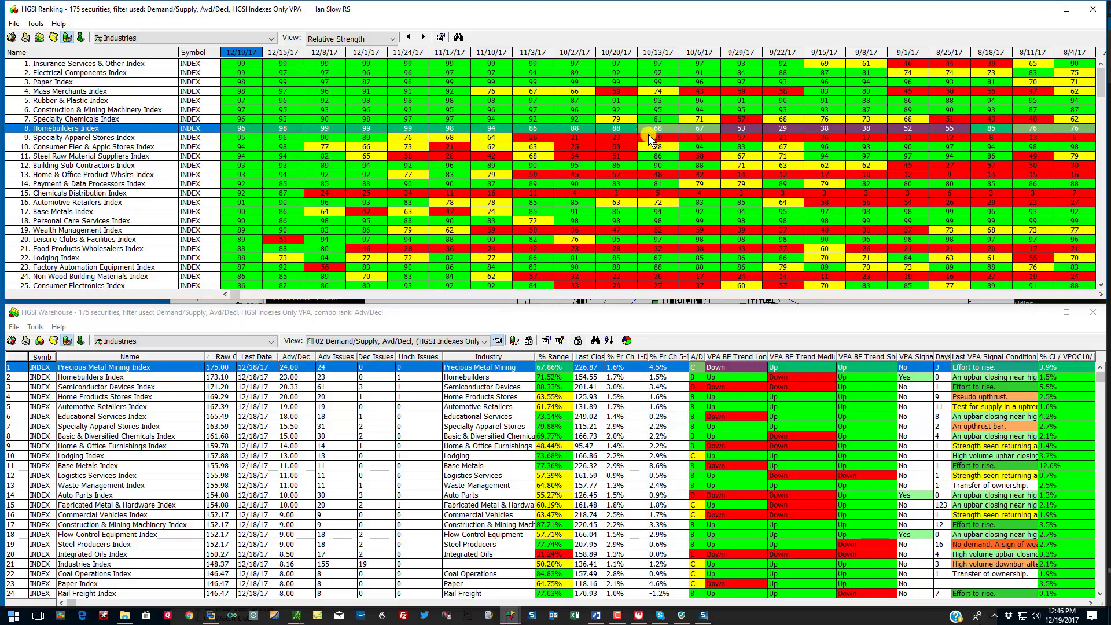
# Chart the Homebuilders Index, inspect its price action from 10/2/17 to 10/20/17, and return to its row in the ranking and warehouse.
pyautogui.doubleClick(617, 129)
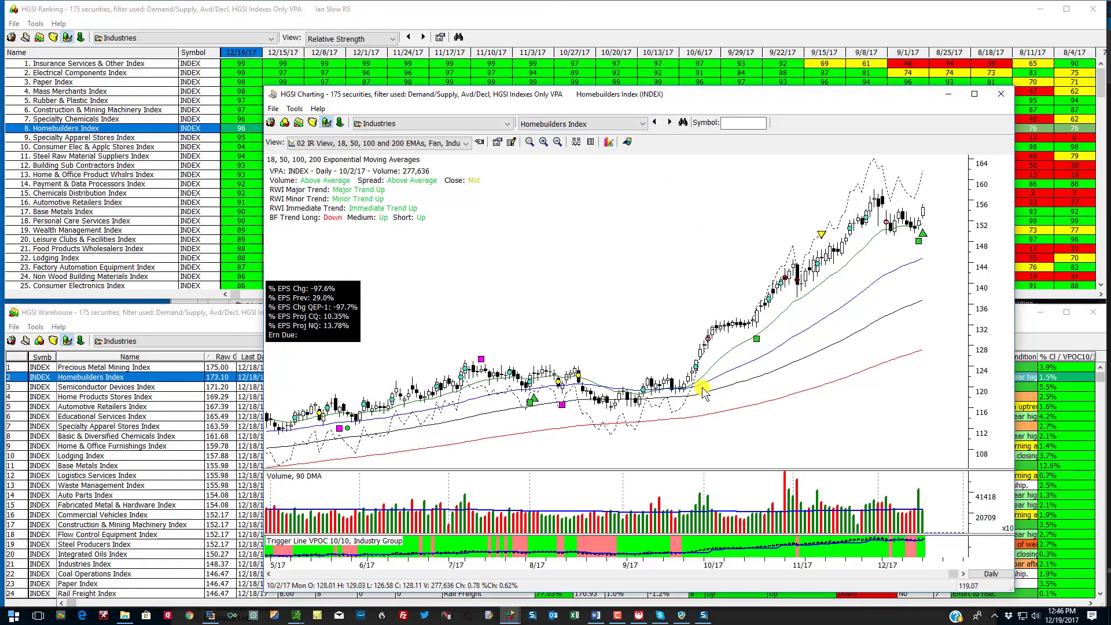
pyautogui.moveTo(702, 390); pyautogui.dragTo(761, 411)
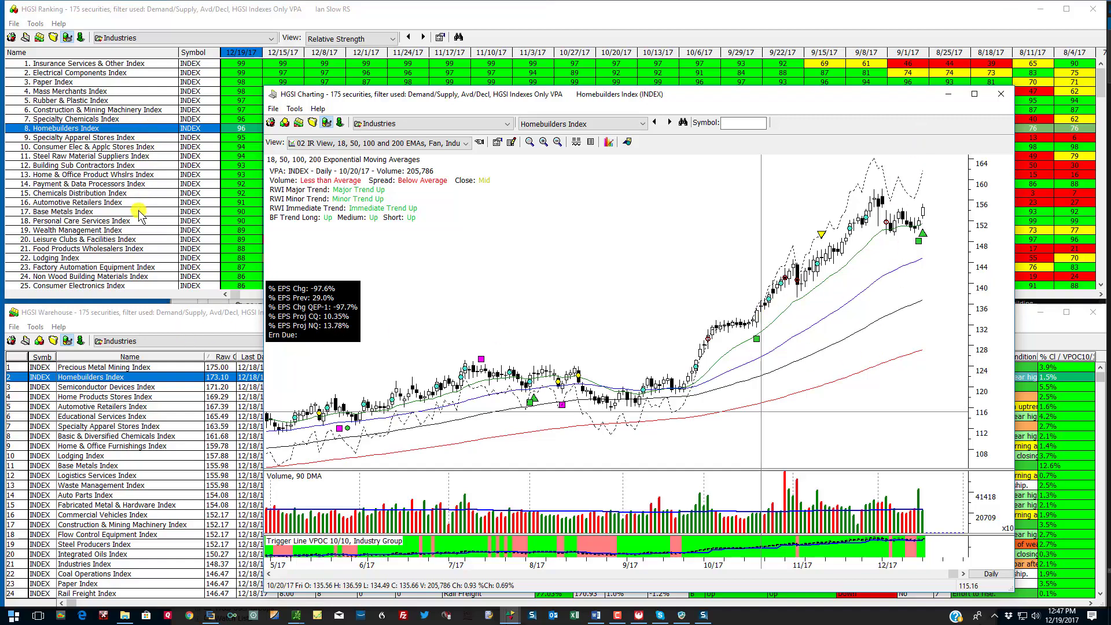
pyautogui.click(158, 128)
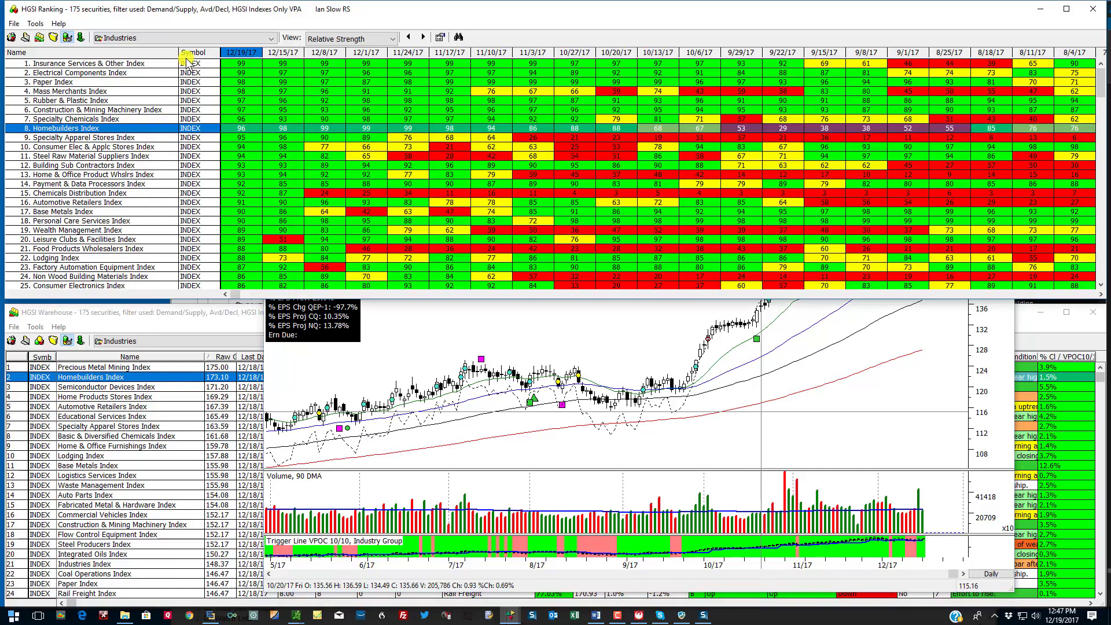
pyautogui.click(38, 38)
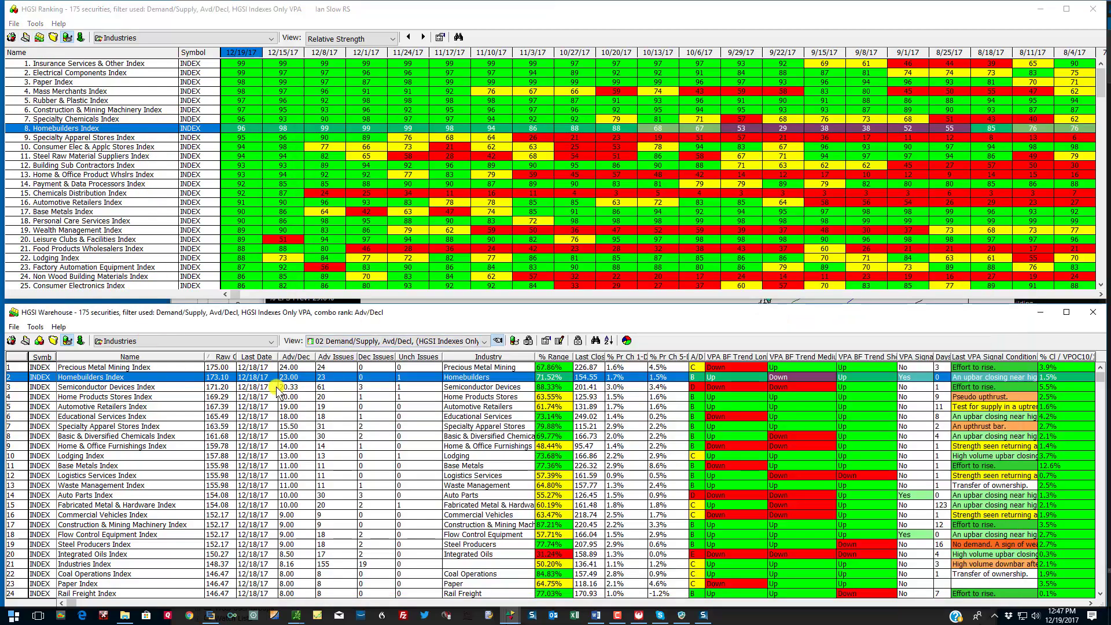
# Change the warehouse from the Homebuilders Index to its industry group.
pyautogui.rightClick(278, 377)
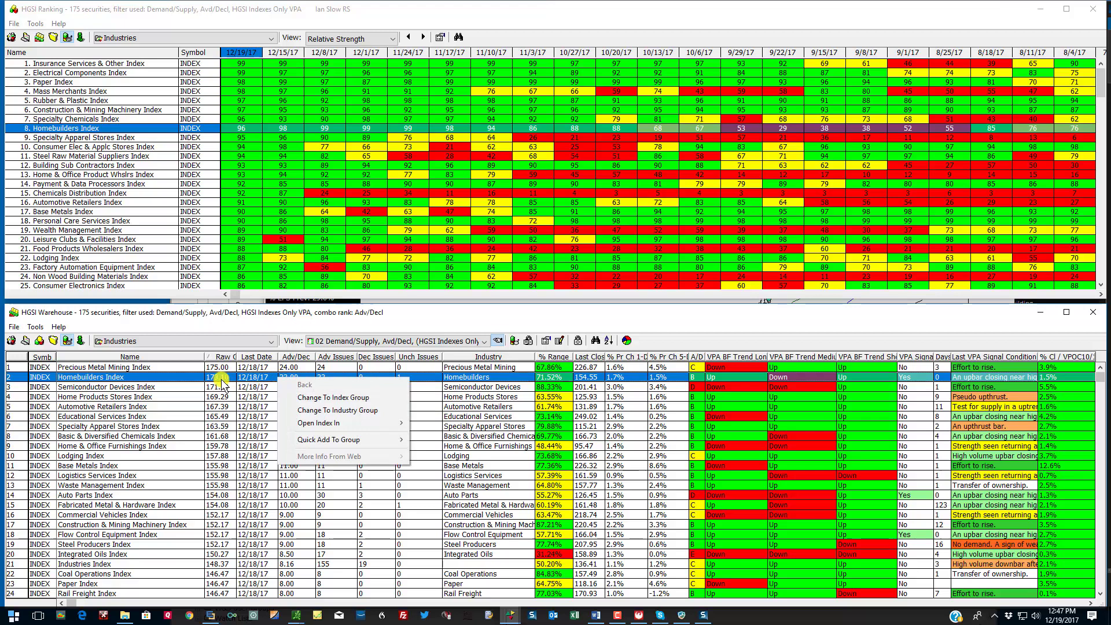
pyautogui.click(187, 379)
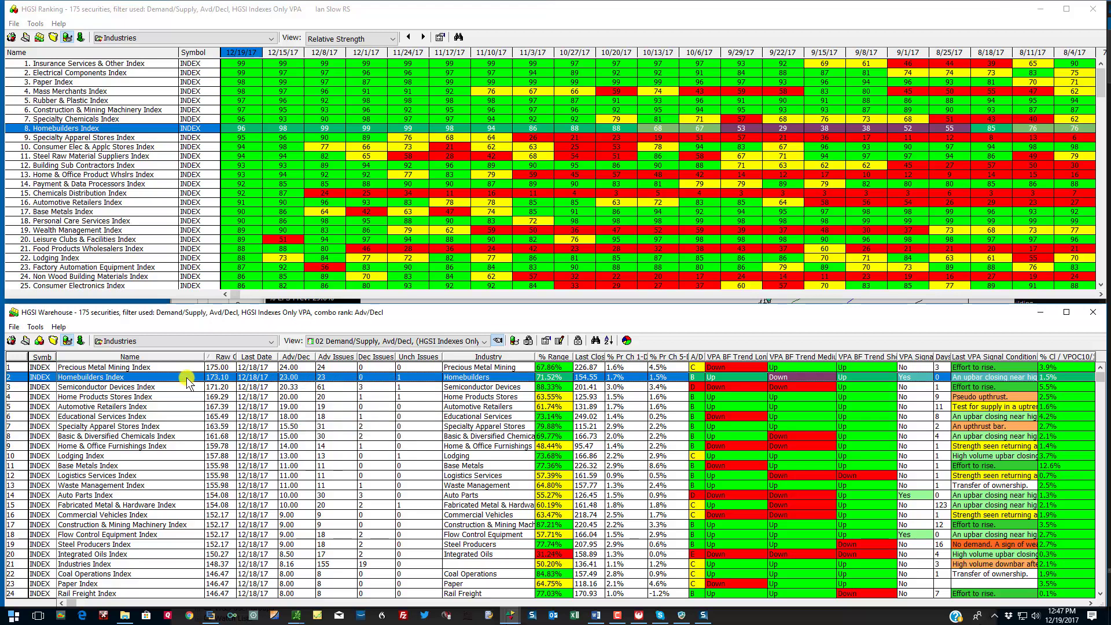
pyautogui.rightClick(340, 384)
pyautogui.click(373, 413)
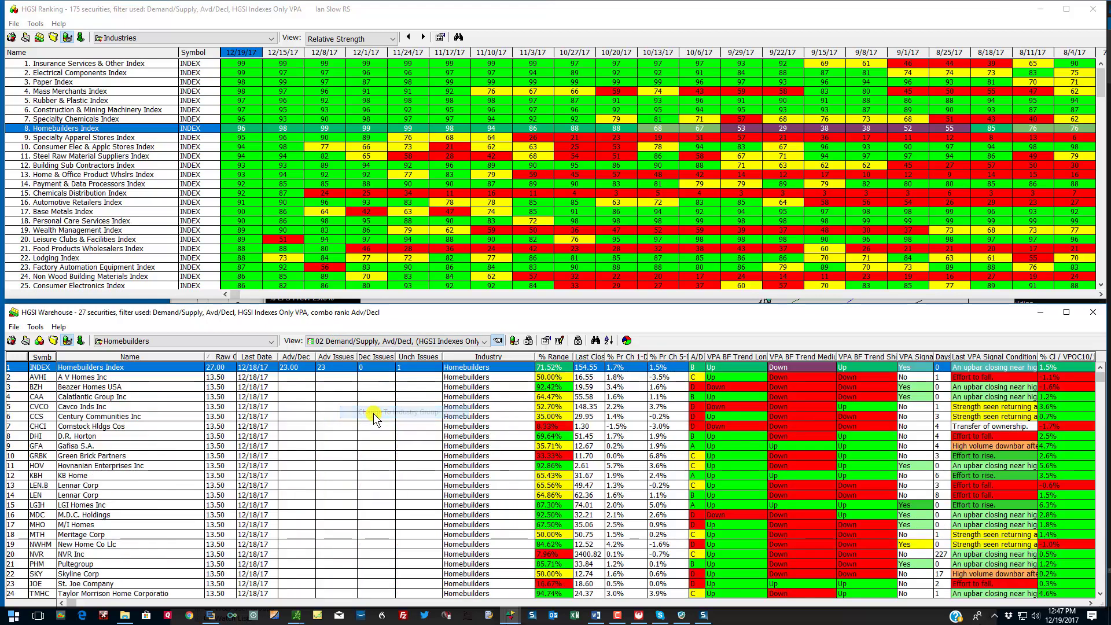
# Apply the 04 Scorecard End of Day warehouse view to the Homebuilders group.
pyautogui.click(498, 341)
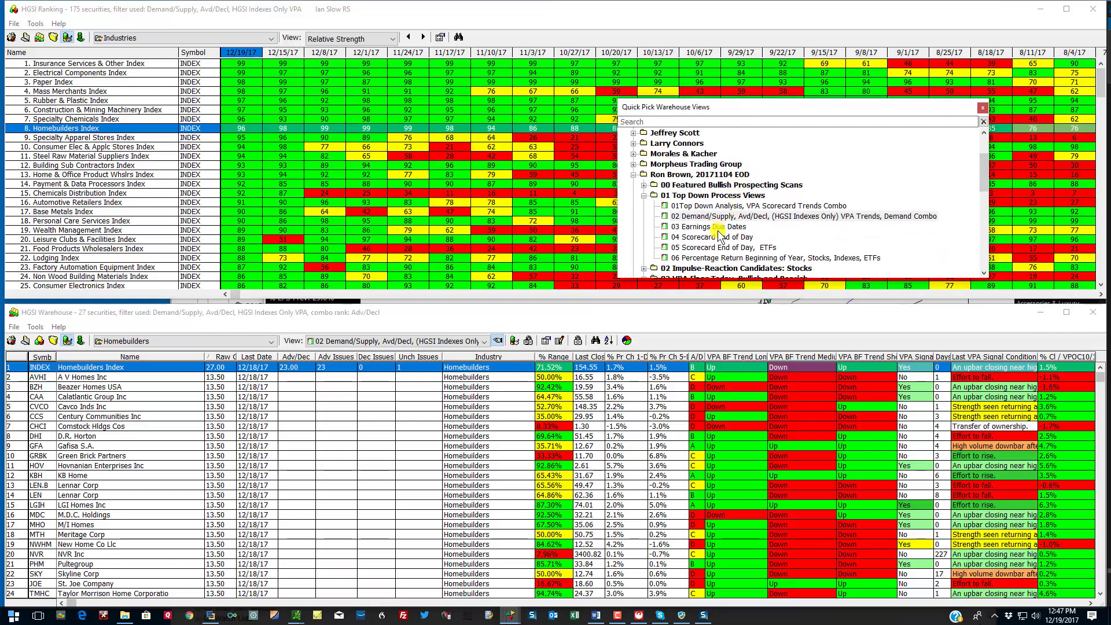
pyautogui.click(721, 238)
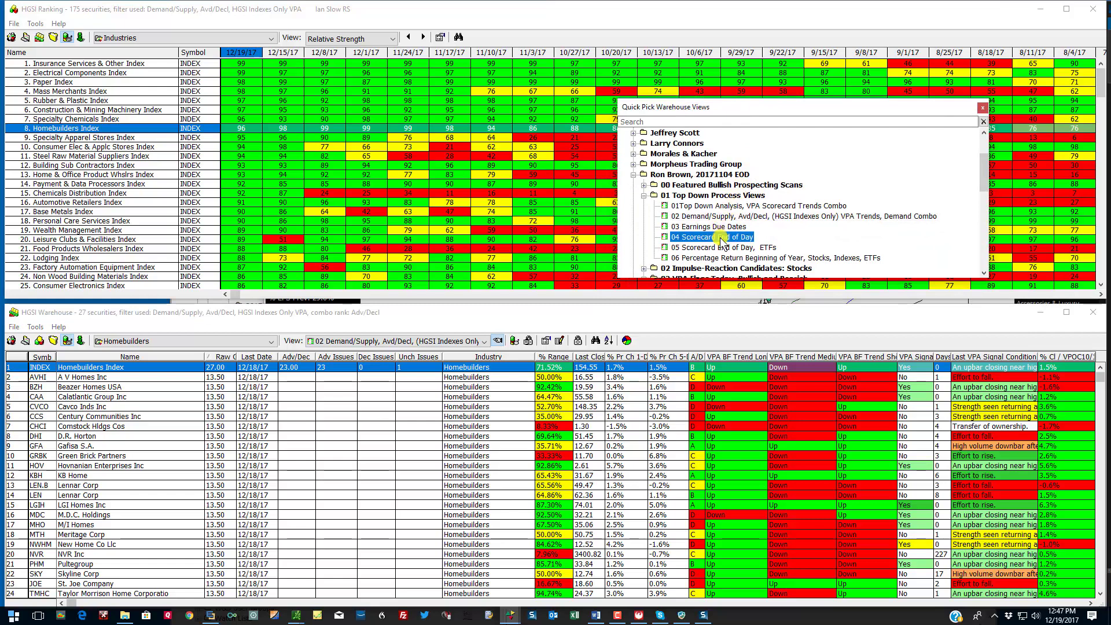
pyautogui.doubleClick(721, 239)
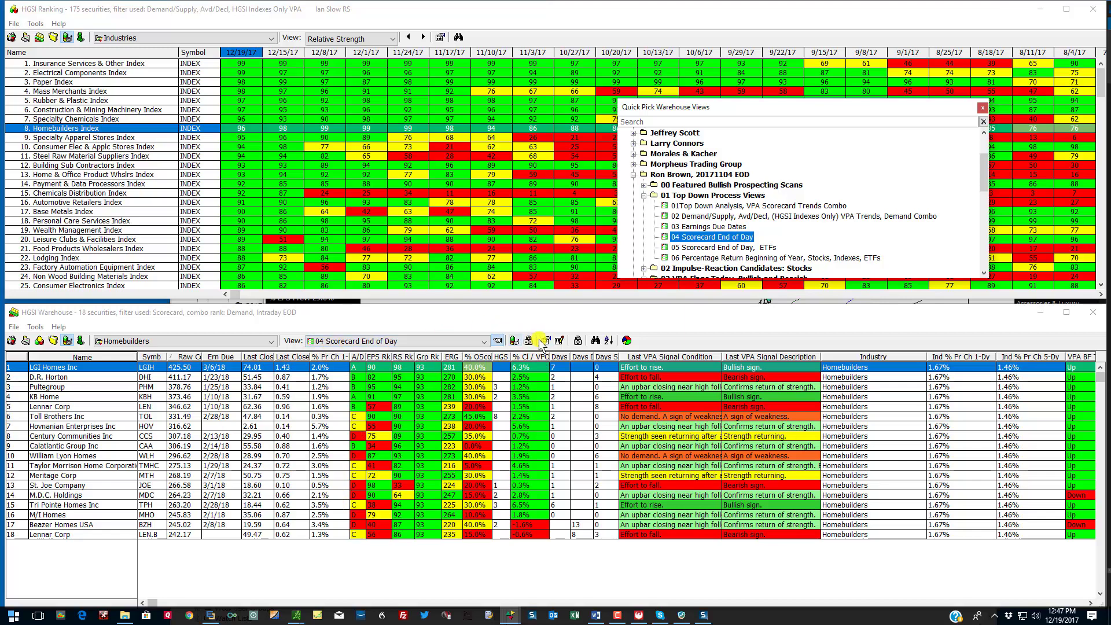
# Open the Demand, Intraday EOD combo ranking, examine its ranking factors and weights, and reapply it to the Homebuilders warehouse.
pyautogui.click(578, 340)
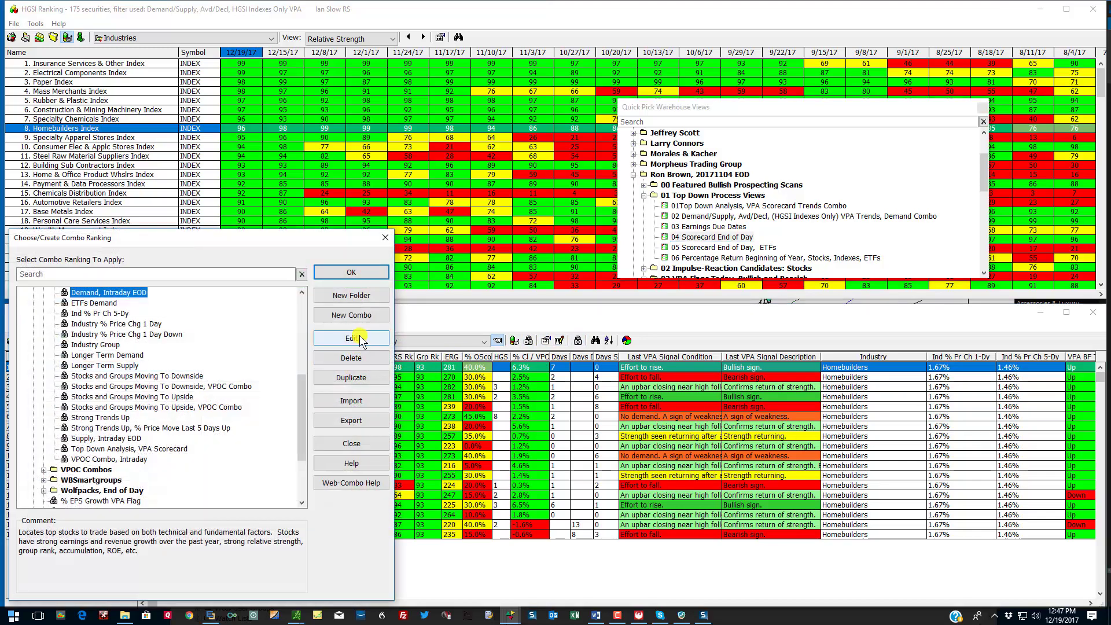
pyautogui.click(358, 338)
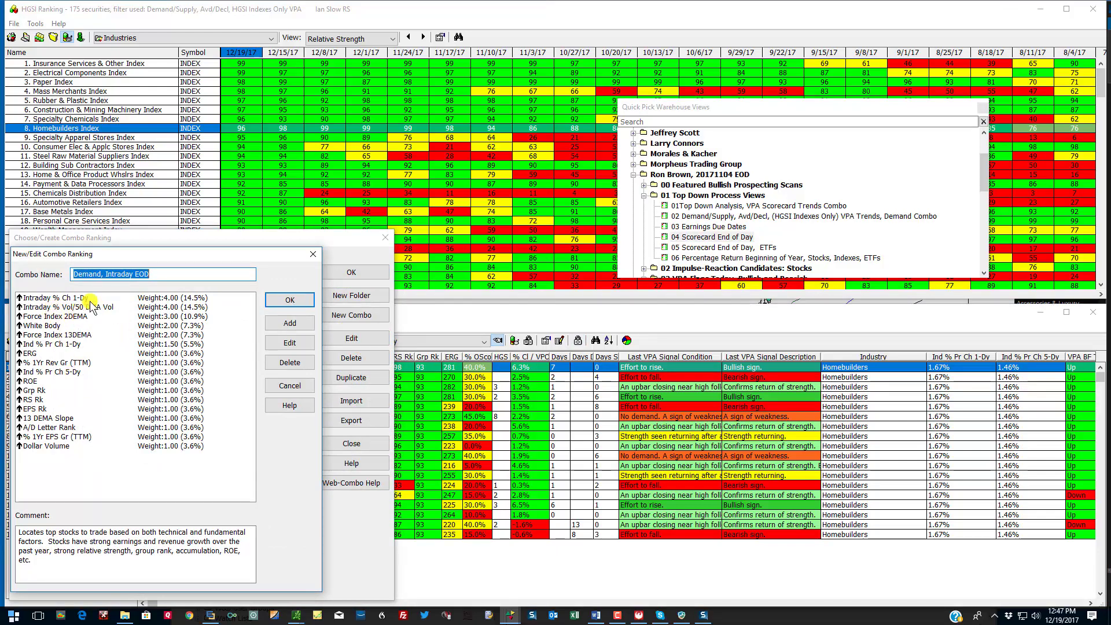
pyautogui.click(69, 300)
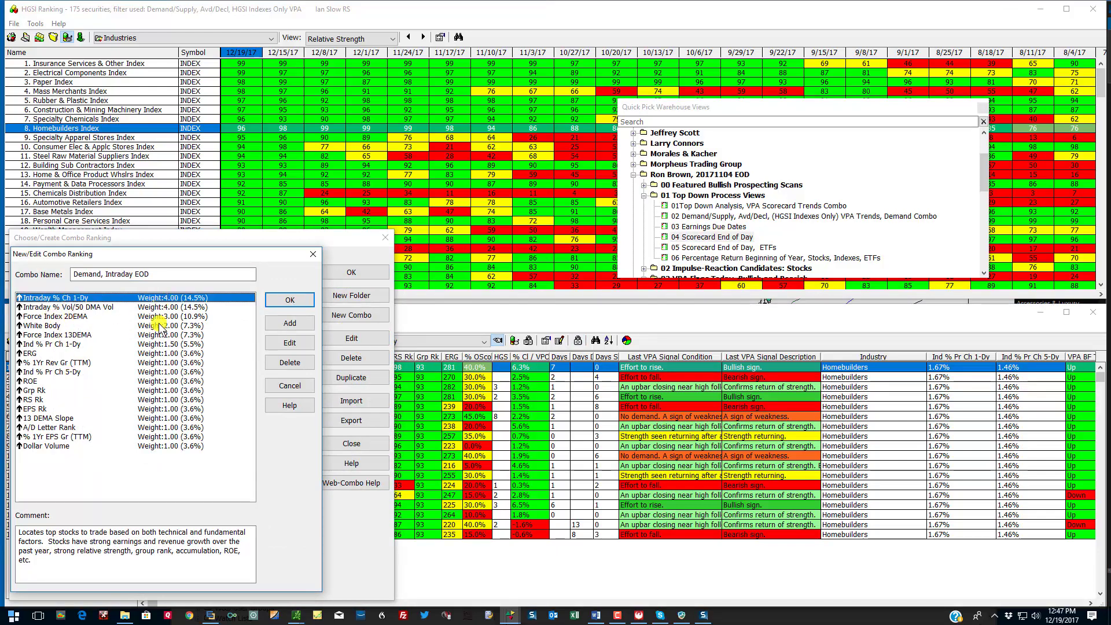
pyautogui.click(313, 254)
pyautogui.click(351, 273)
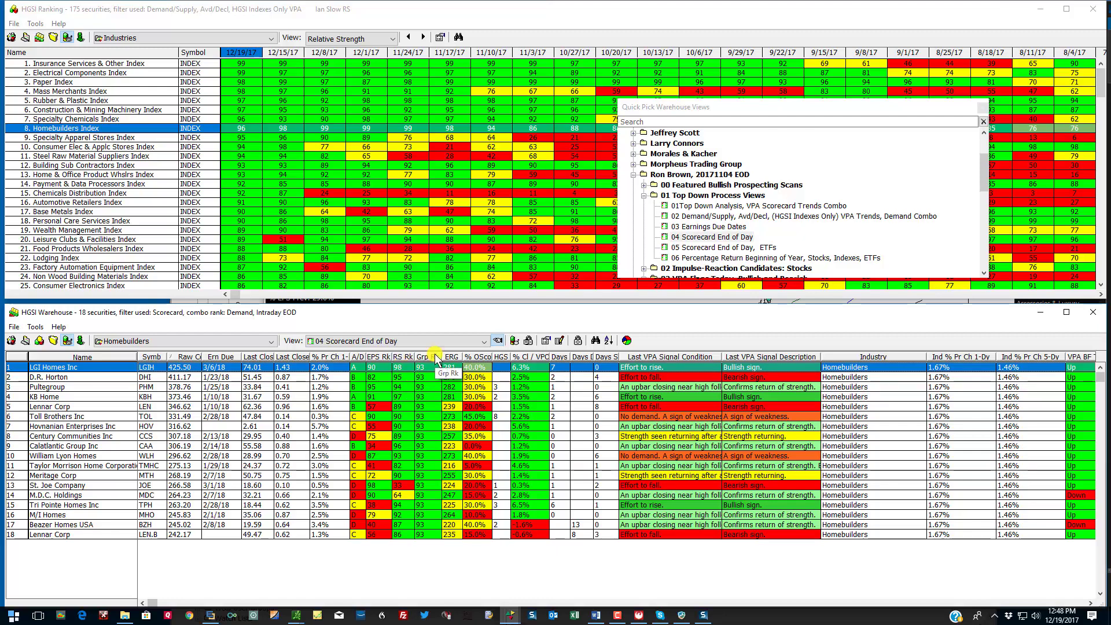
# Chart LGI Homes in the 02 IR View, 18, 50, 100 and 200 EMAs, Fan, Industry Group Line view and inspect its 12/18/17 bar.
pyautogui.doubleClick(401, 368)
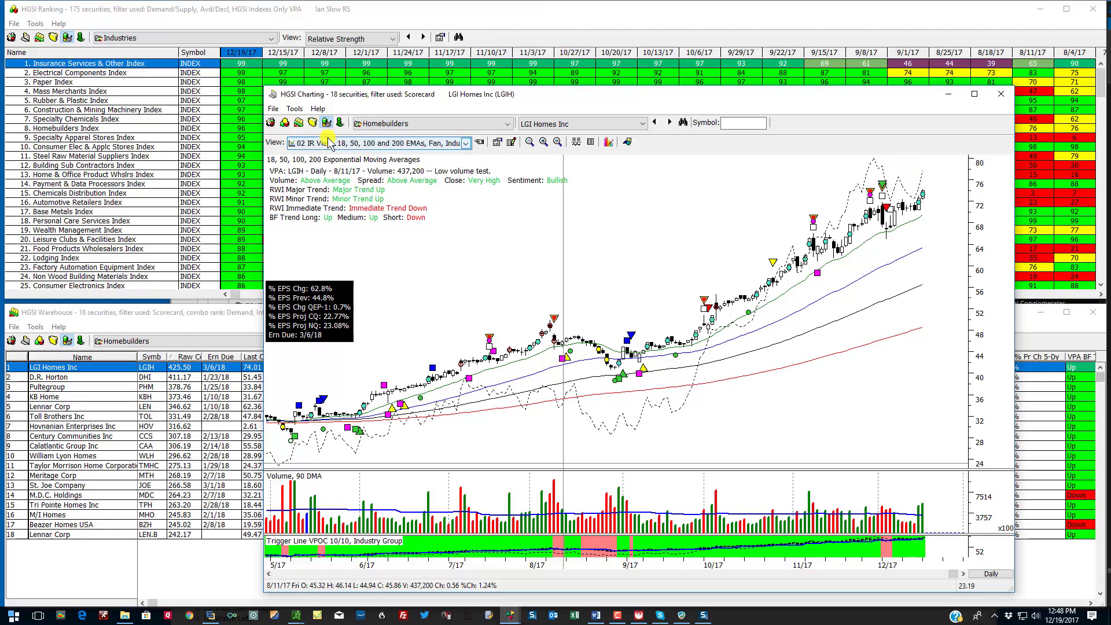
pyautogui.click(479, 142)
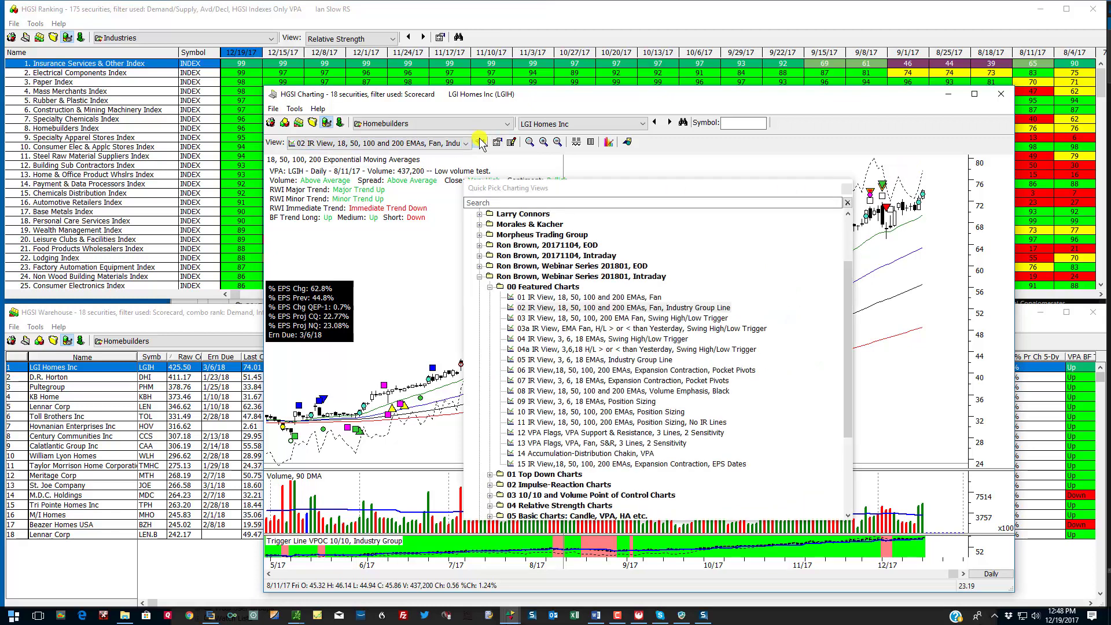
pyautogui.click(602, 308)
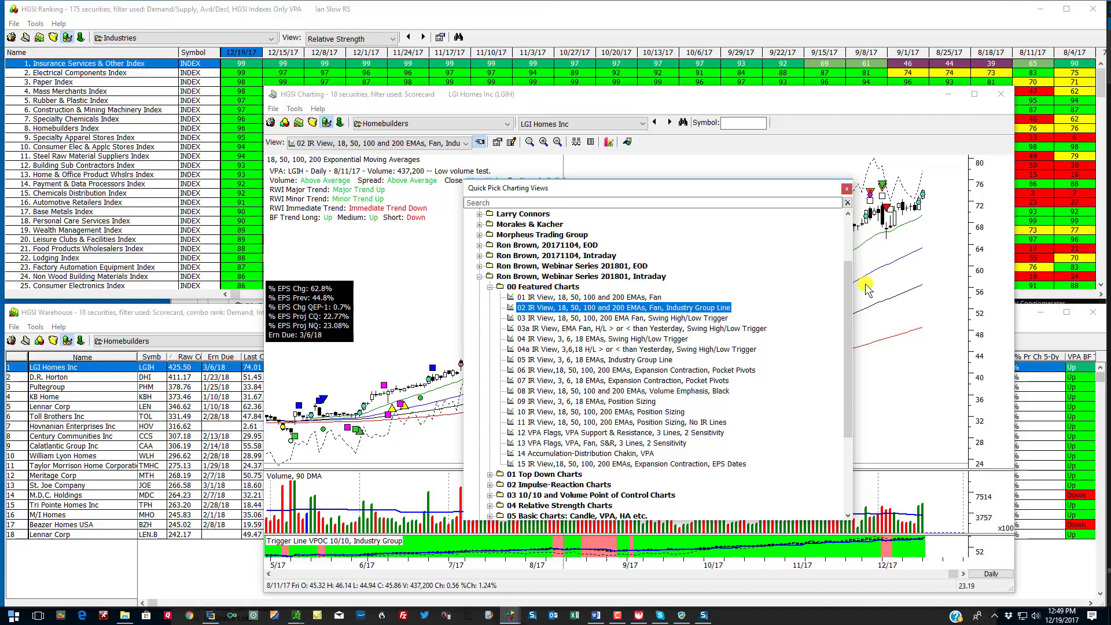
pyautogui.click(846, 191)
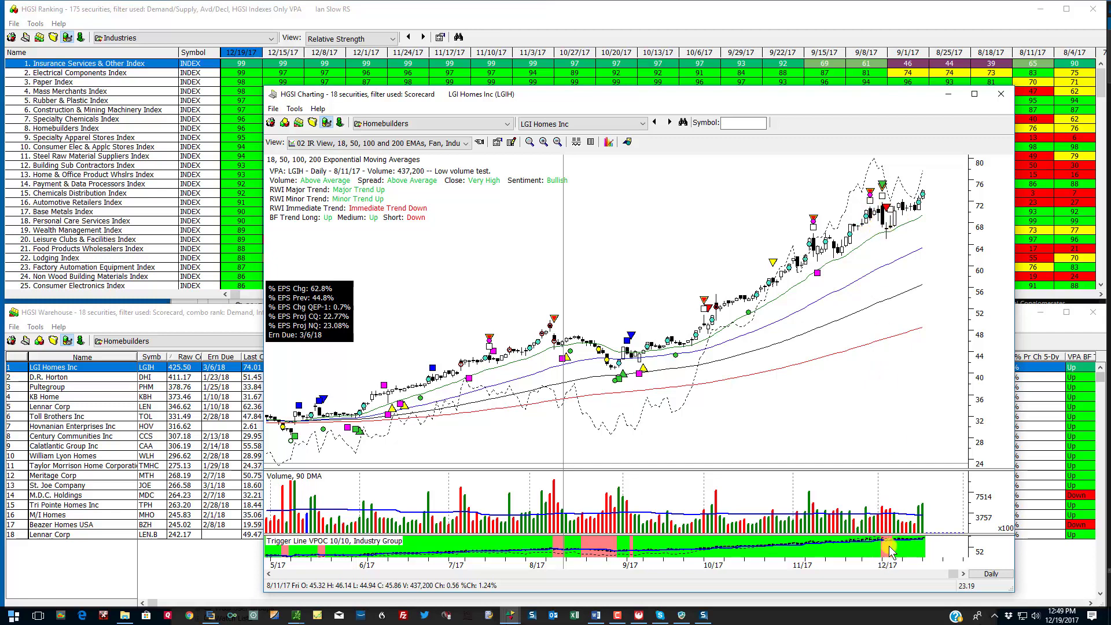
pyautogui.click(922, 212)
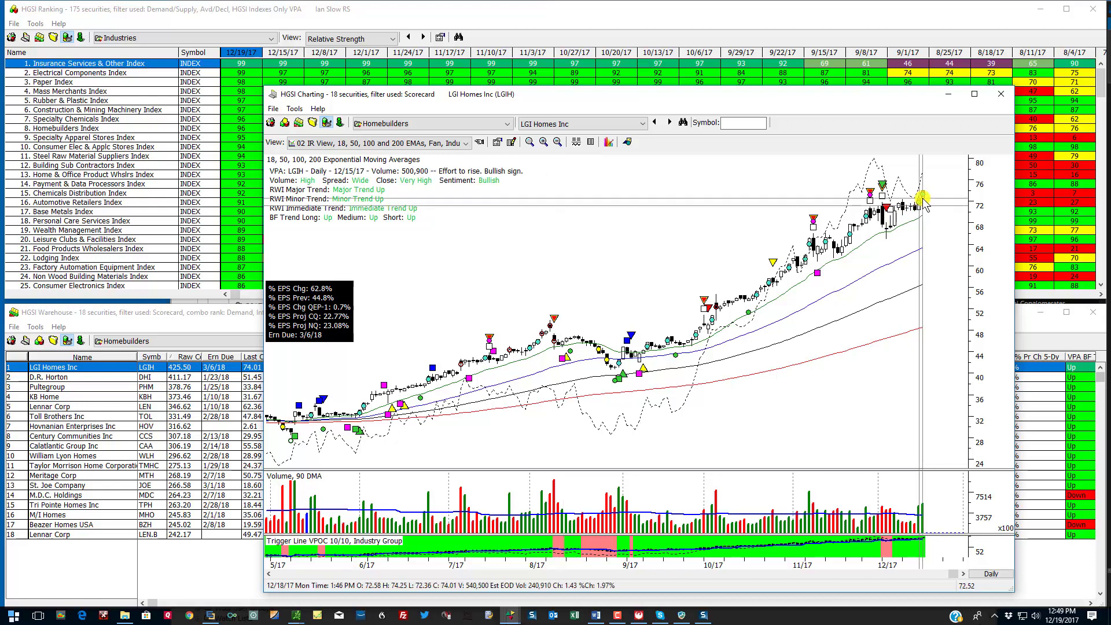
pyautogui.click(972, 375)
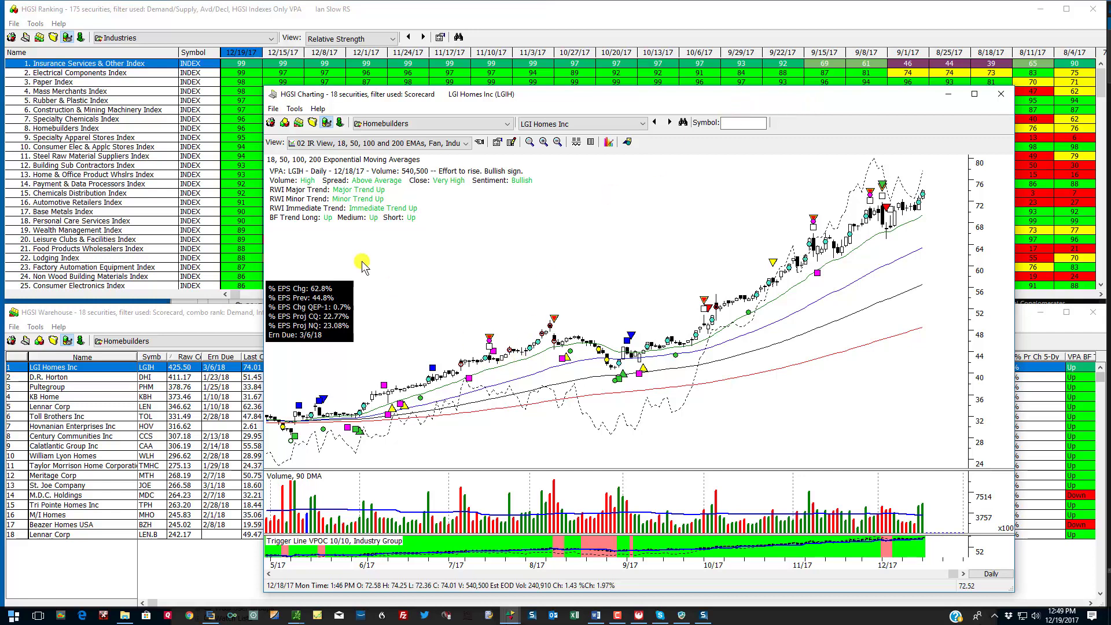
# Compare the charts of D.R. Horton and the bottom-ranked Lennar Corp (LEN.B) with the LGI Homes row in the warehouse scorecard.
pyautogui.click(77, 378)
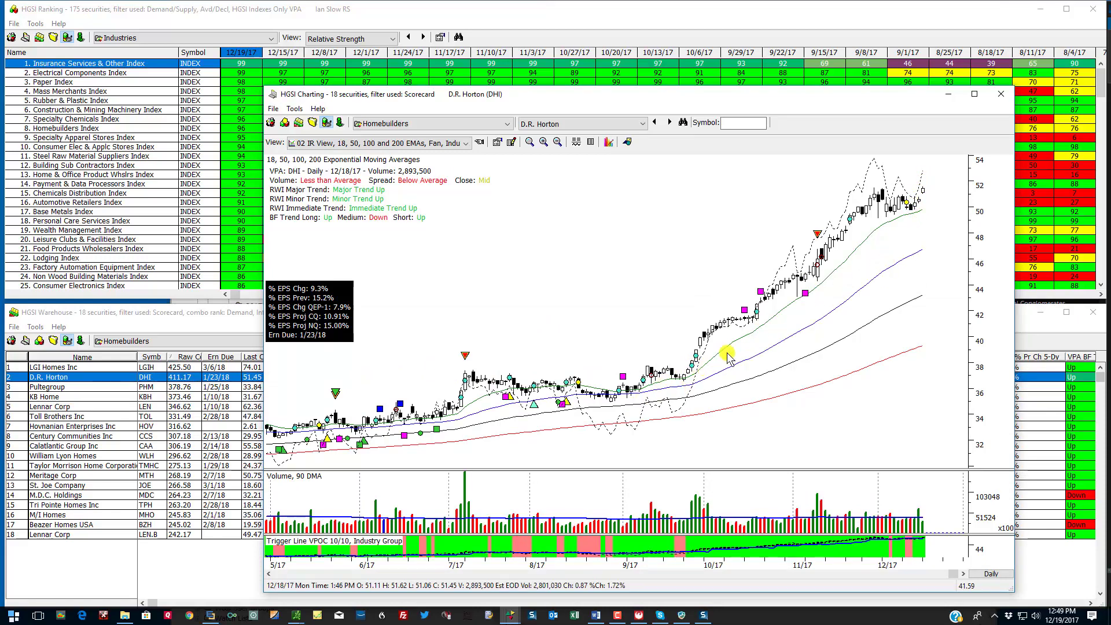
pyautogui.click(104, 389)
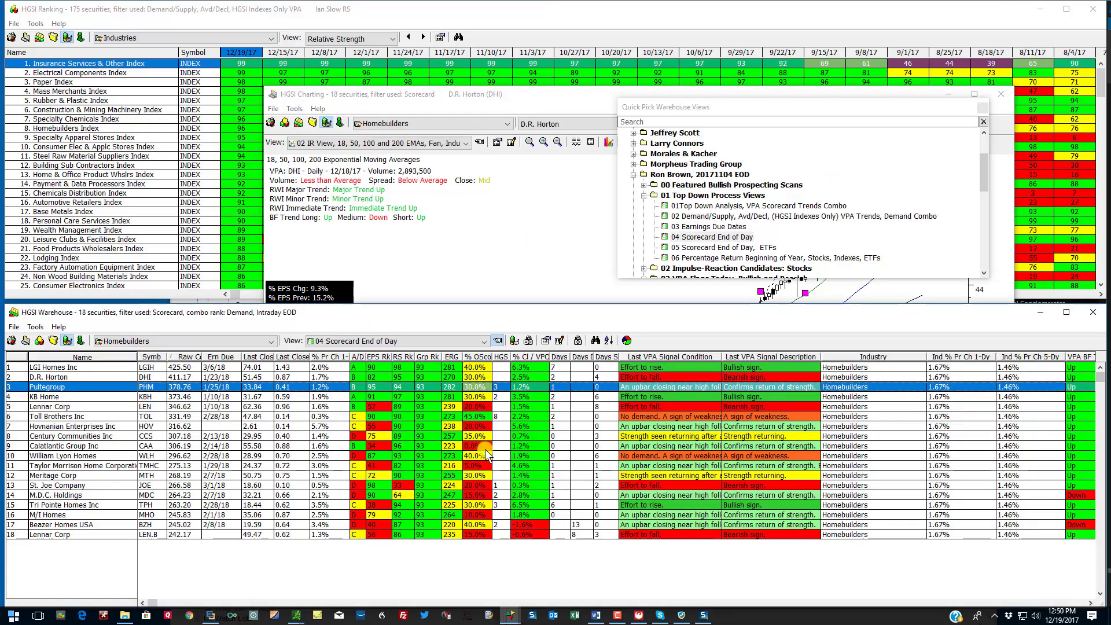
pyautogui.click(362, 368)
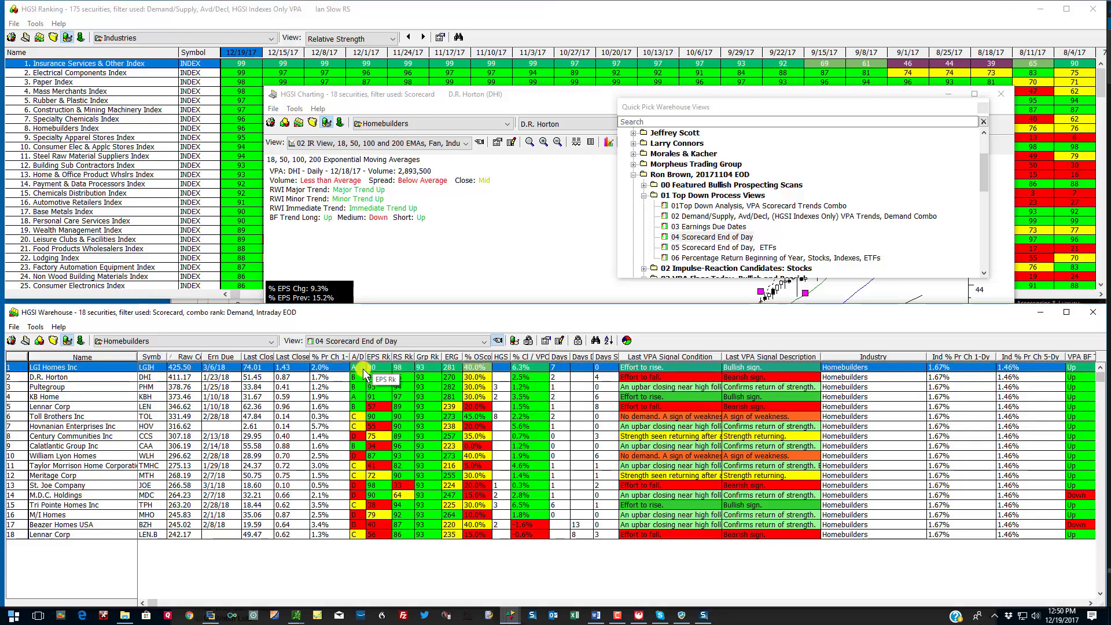
pyautogui.doubleClick(240, 533)
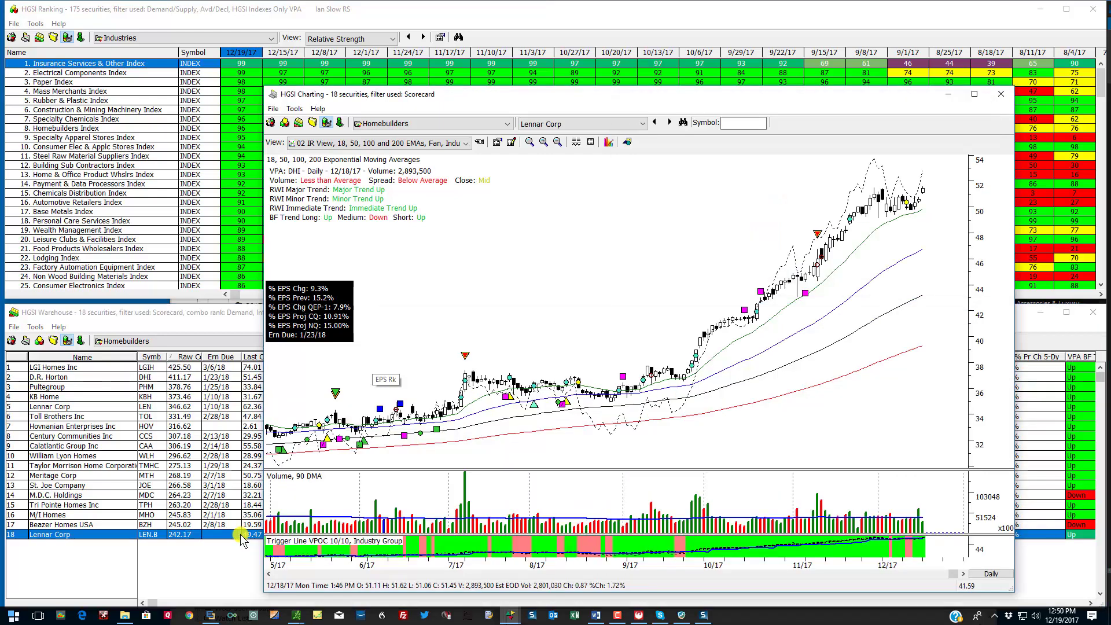
pyautogui.click(178, 369)
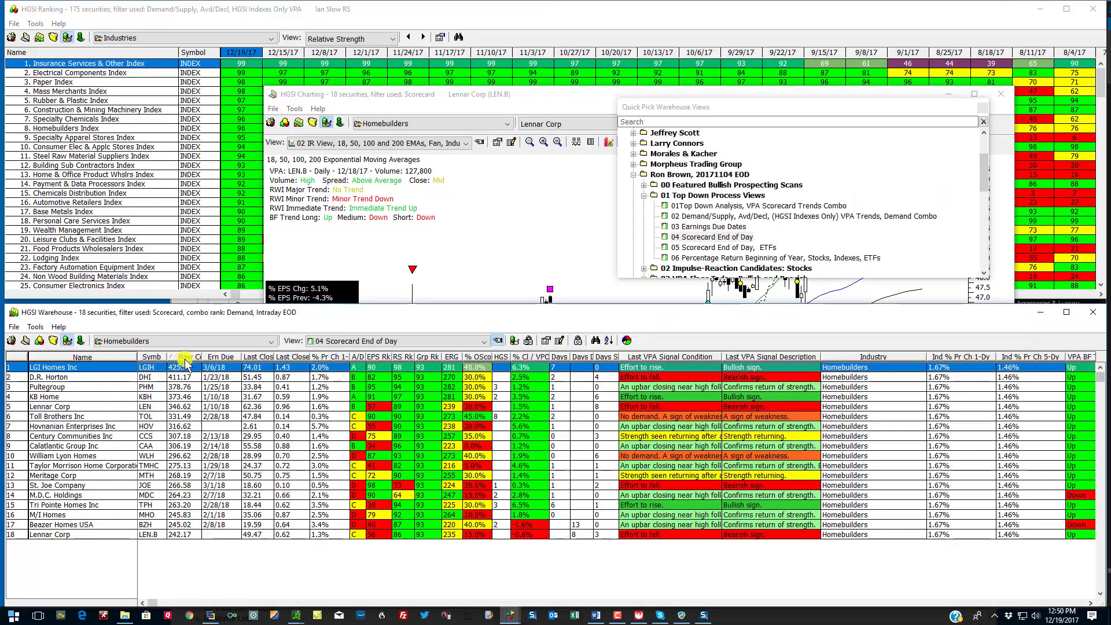
# Return the warehouse from Homebuilders to Industries and apply the 01Top Down Analysis, VPA Scorecard Trends Combo view.
pyautogui.rightClick(253, 369)
pyautogui.click(264, 374)
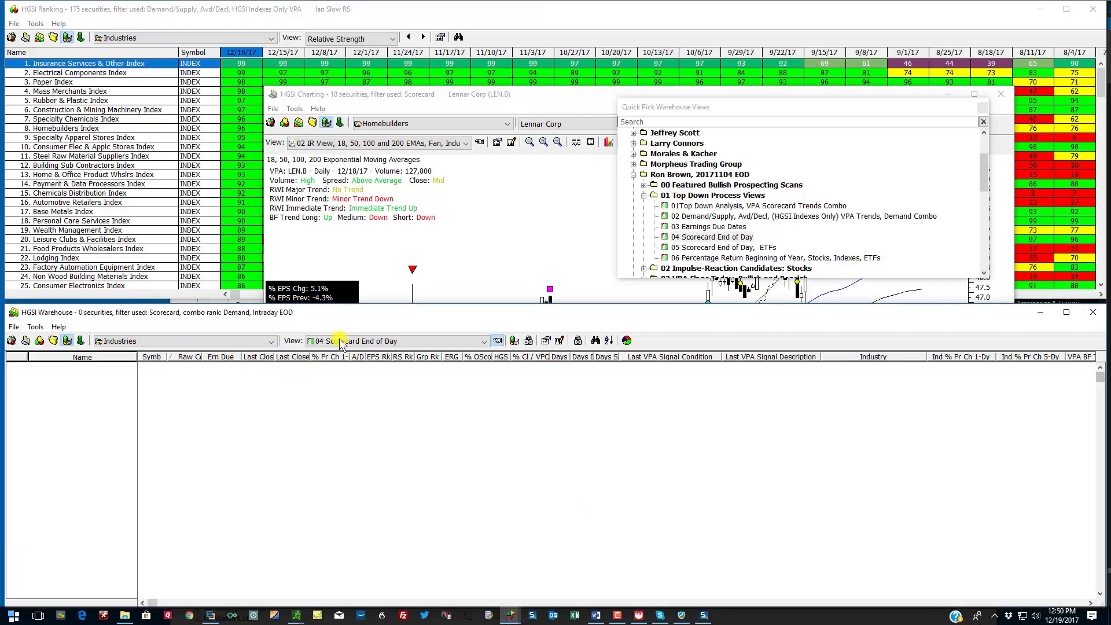
pyautogui.click(497, 342)
pyautogui.click(699, 207)
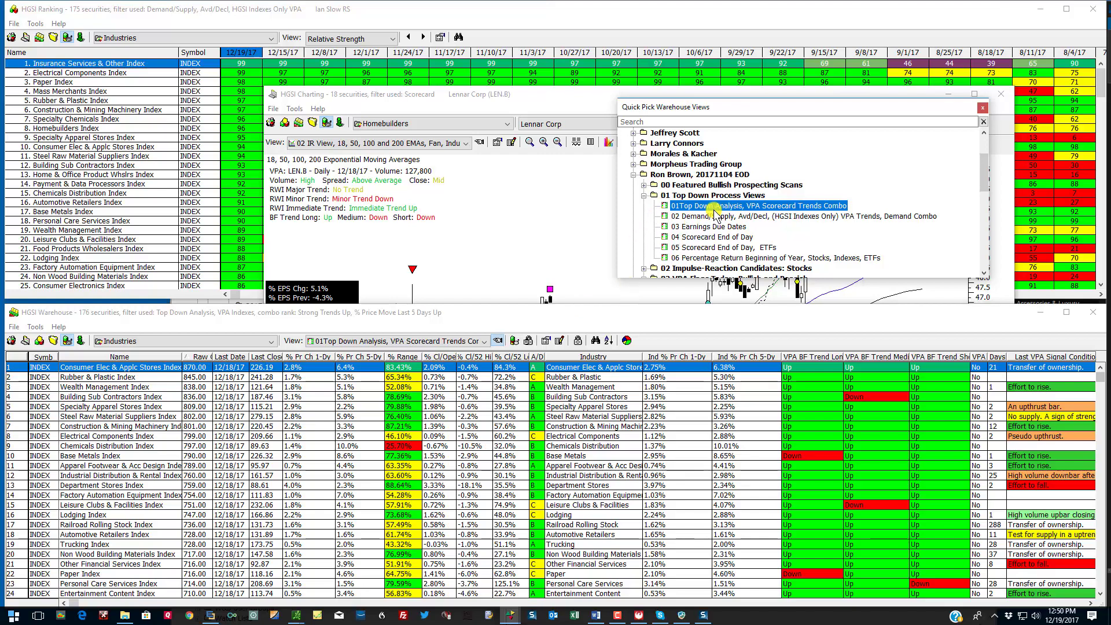
# Locate the Consumer Elec & Applc Stores Index in the relative strength ranking and examine its ranks across the weekly dates.
pyautogui.click(545, 367)
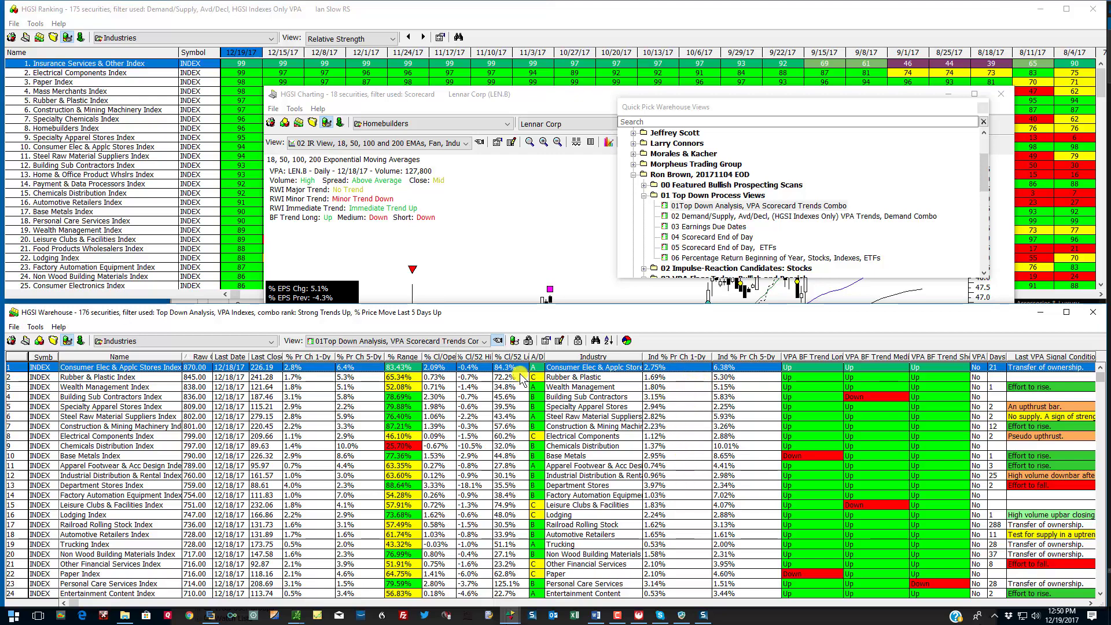
pyautogui.click(39, 341)
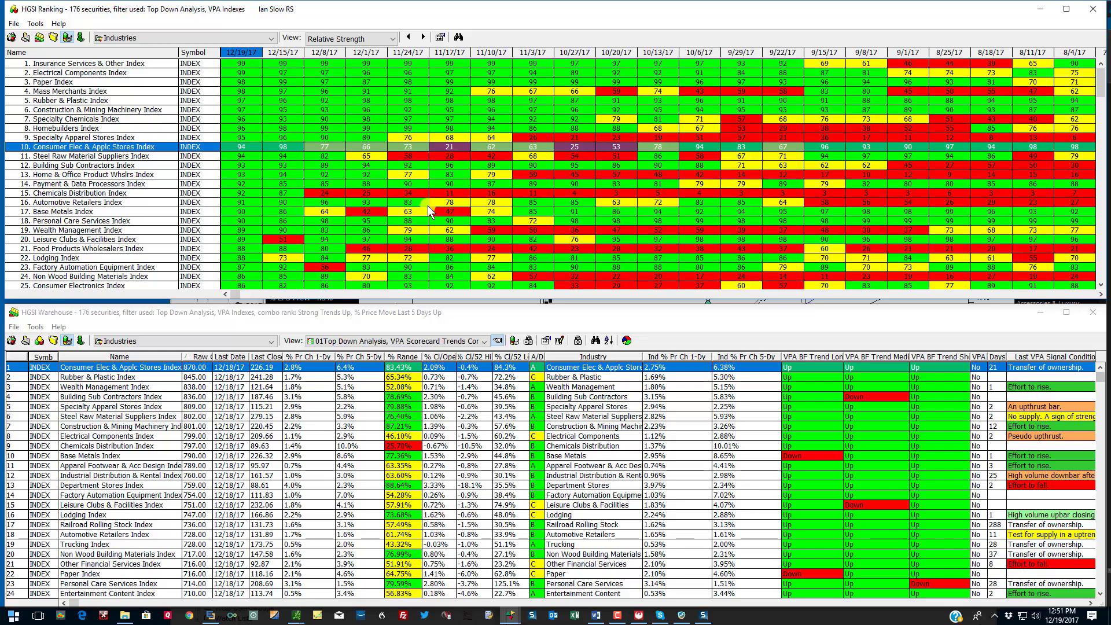
pyautogui.click(360, 370)
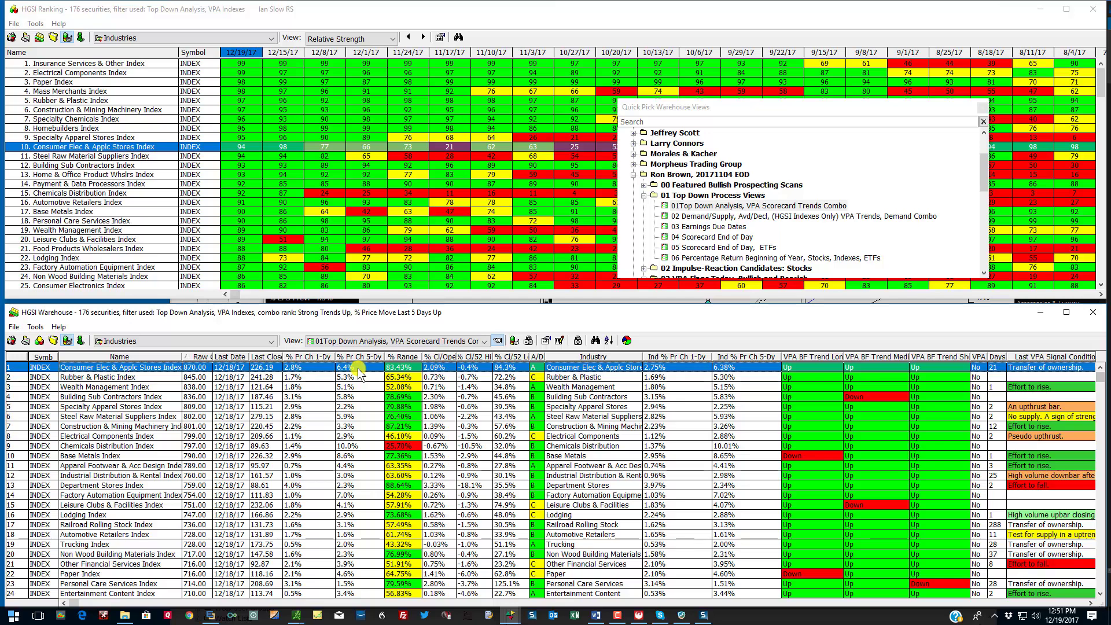
# Change the warehouse to the Consumer Elec & Applc Stores industry group and apply the 04 Scorecard End of Day view.
pyautogui.rightClick(358, 368)
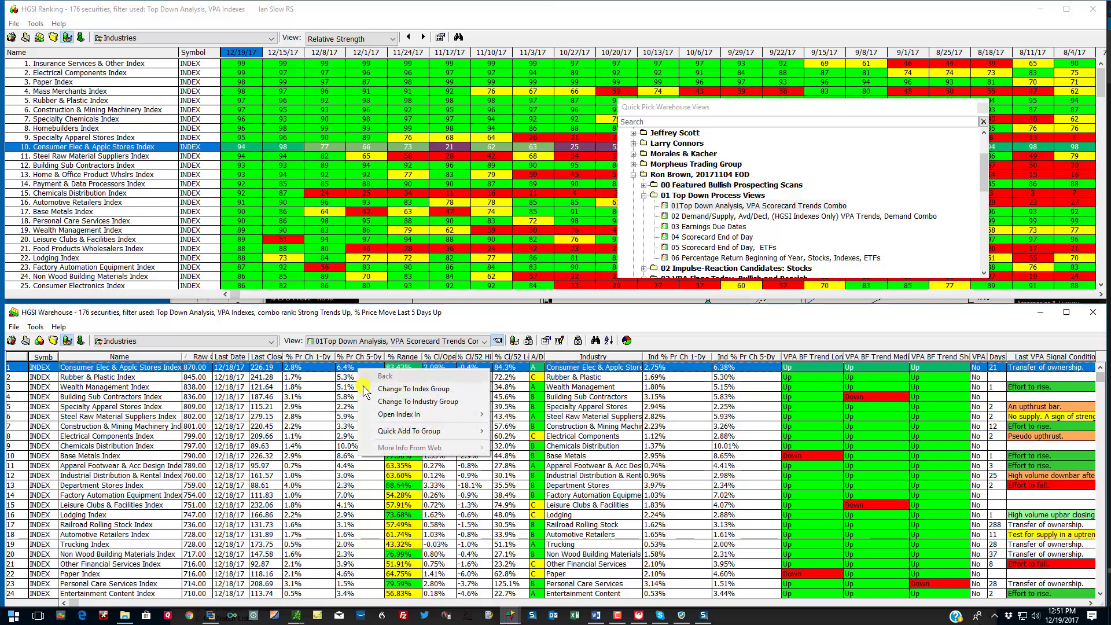
pyautogui.click(367, 402)
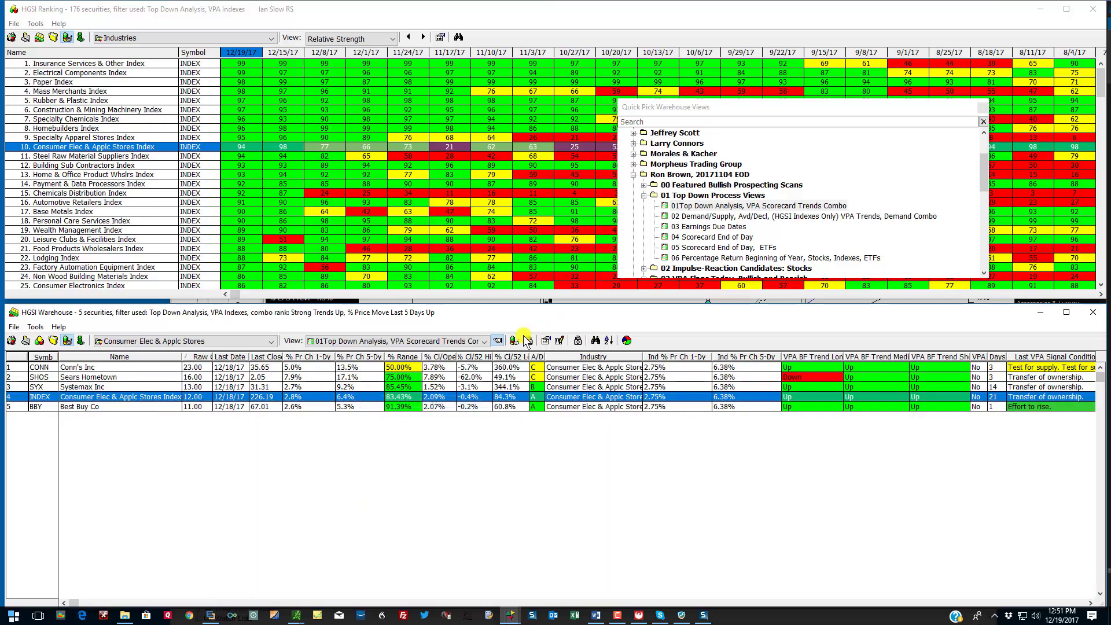
pyautogui.click(744, 238)
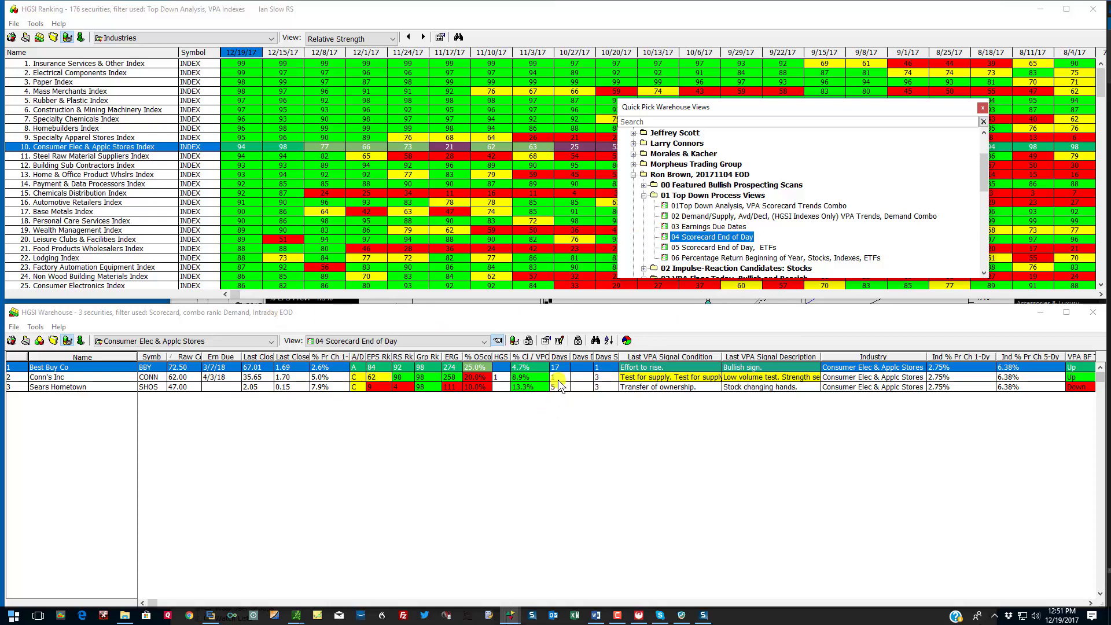
# Return the warehouse to Industries and apply the 02 Demand/Supply, Avd/Decl, (HGSI Indexes Only) VPA Trends, Demand Combo view.
pyautogui.rightClick(560, 369)
pyautogui.click(582, 375)
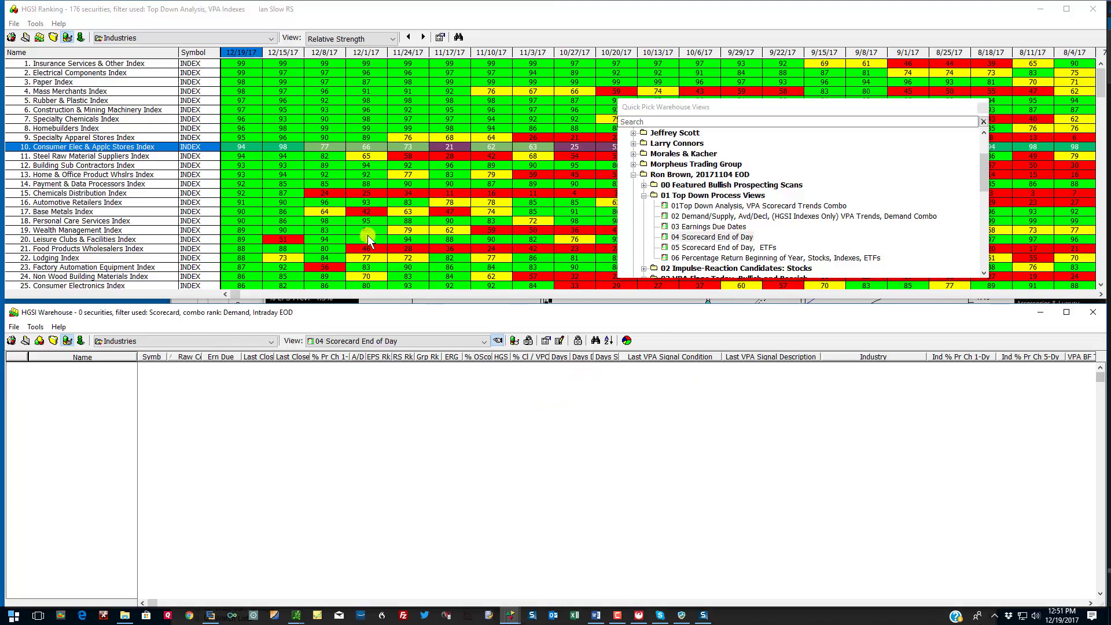
pyautogui.click(694, 206)
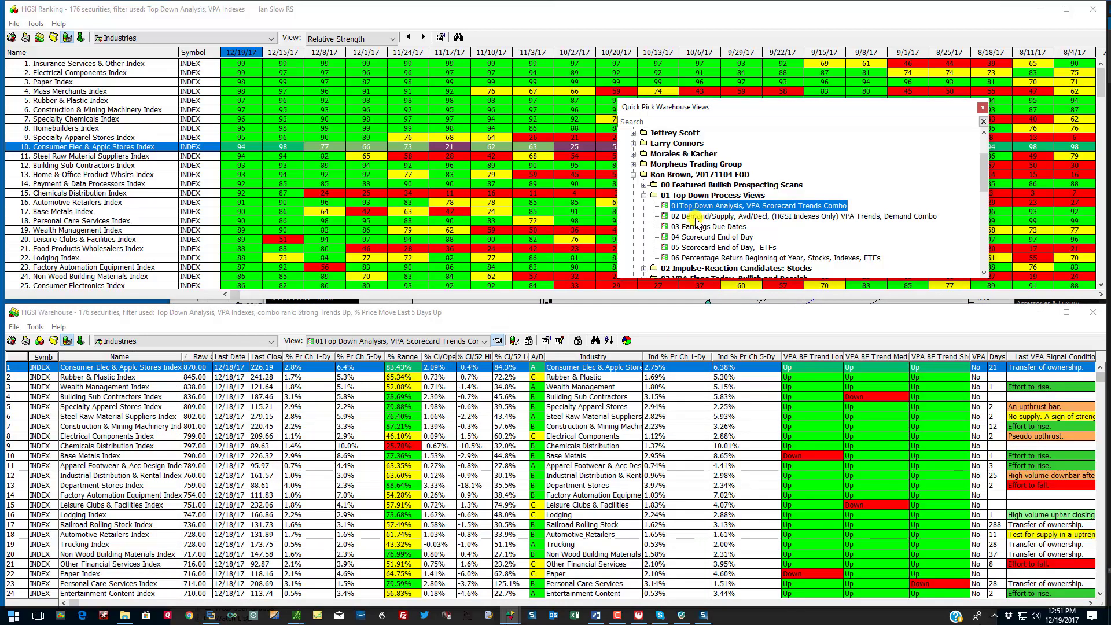
pyautogui.click(697, 218)
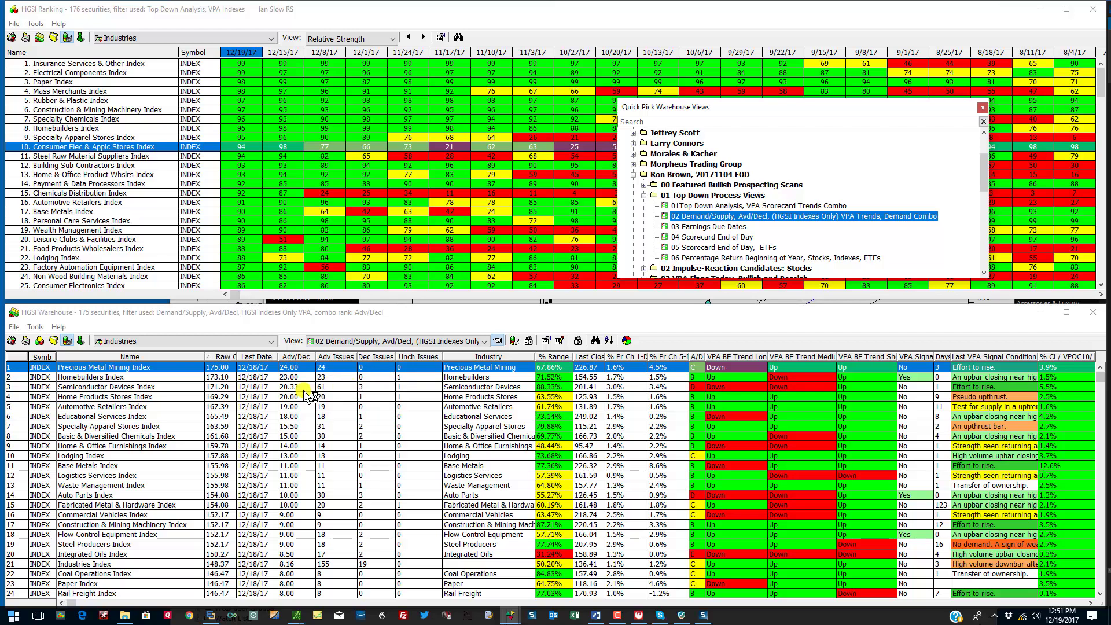
# Chart the Semiconductor Devices Index, inspect its price action back to 10/31/17, and return to the relative strength ranking.
pyautogui.click(272, 386)
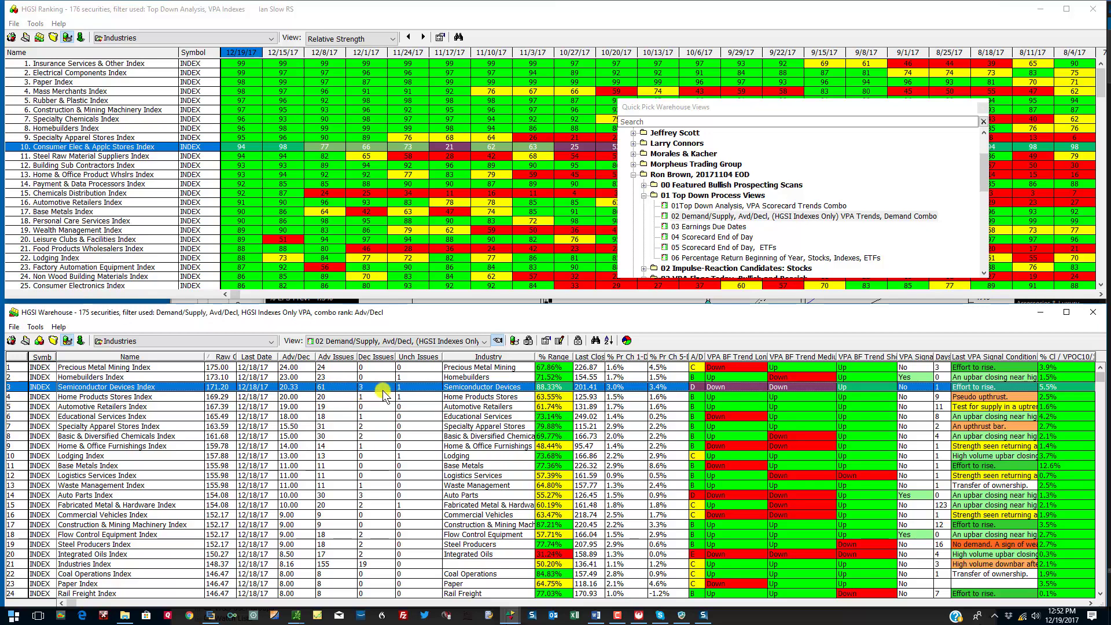
pyautogui.doubleClick(341, 393)
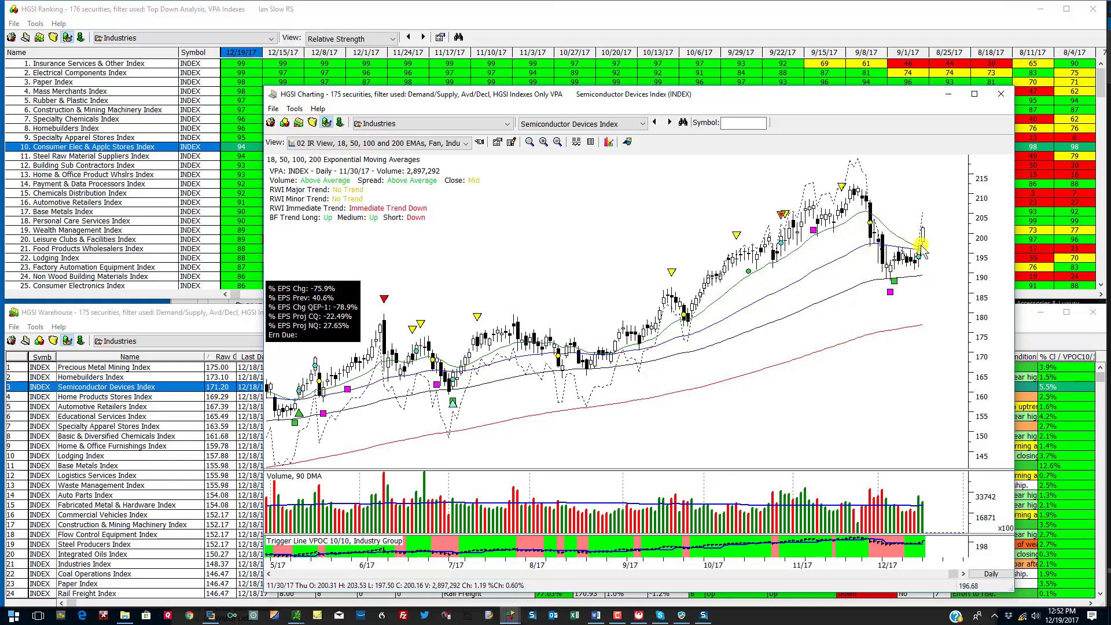
pyautogui.click(786, 247)
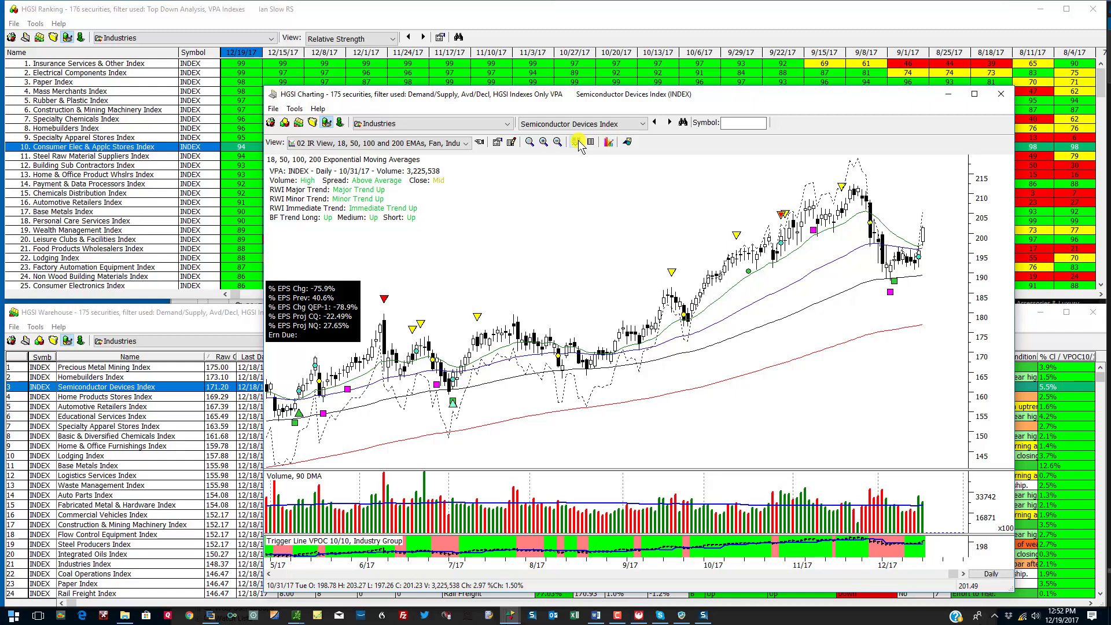
pyautogui.click(250, 65)
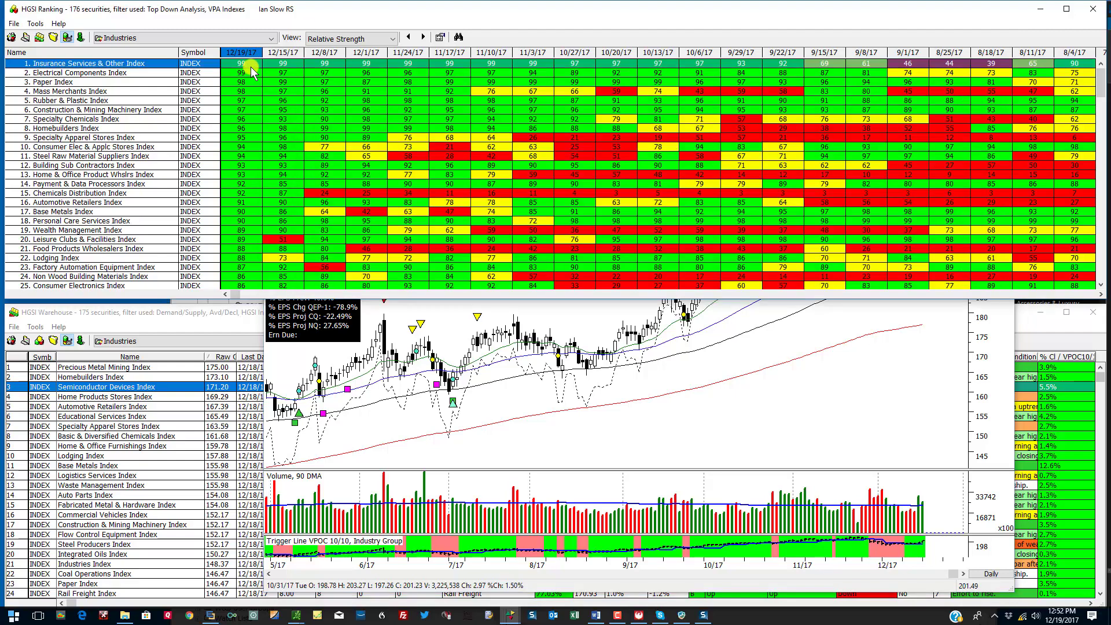